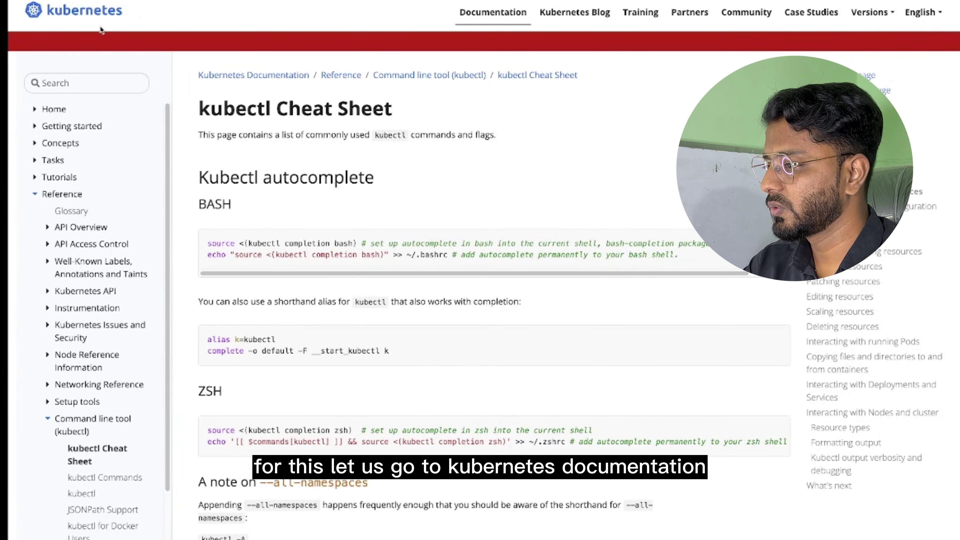
Search the documentation for "kubernetes version upgrade" and open the "Upgrading kubeadm clusters" page
{"action": "left_click", "coordinate": [87, 82]}
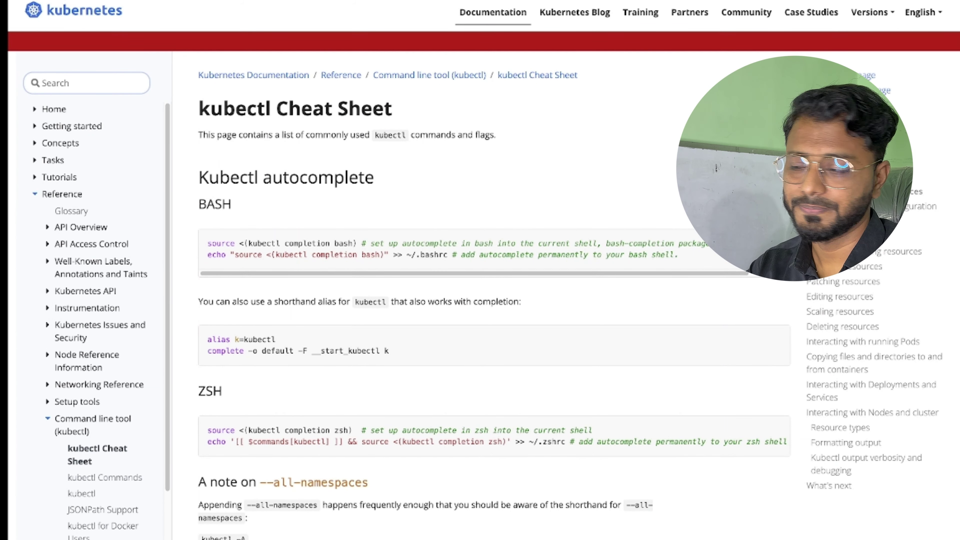
{"action": "type", "text": "kubernetes version upgrade"}
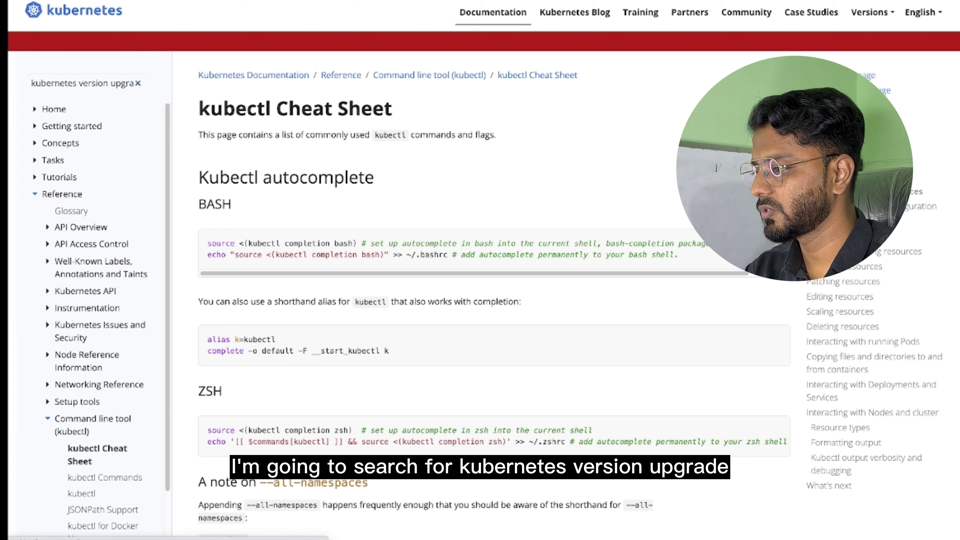
{"action": "key", "text": "Return"}
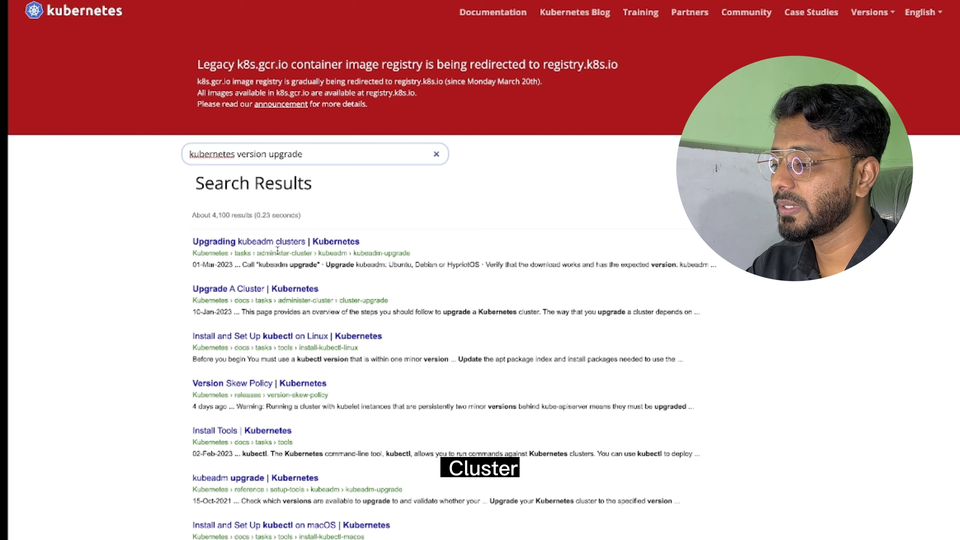
{"action": "left_click", "coordinate": [310, 246]}
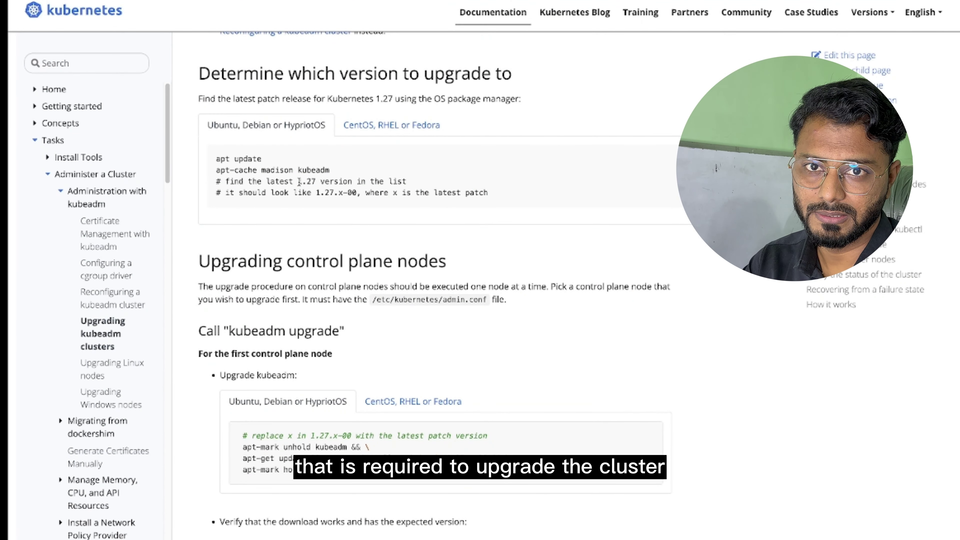
Examine the Ubuntu/Debian commands for upgrading kubeadm on the first control plane node, including the version format in the install line
{"action": "left_click_drag", "start_coordinate": [198, 261], "coordinate": [429, 262]}
{"action": "scroll", "coordinate": [303, 165], "scroll_direction": "down", "scroll_amount": 5}
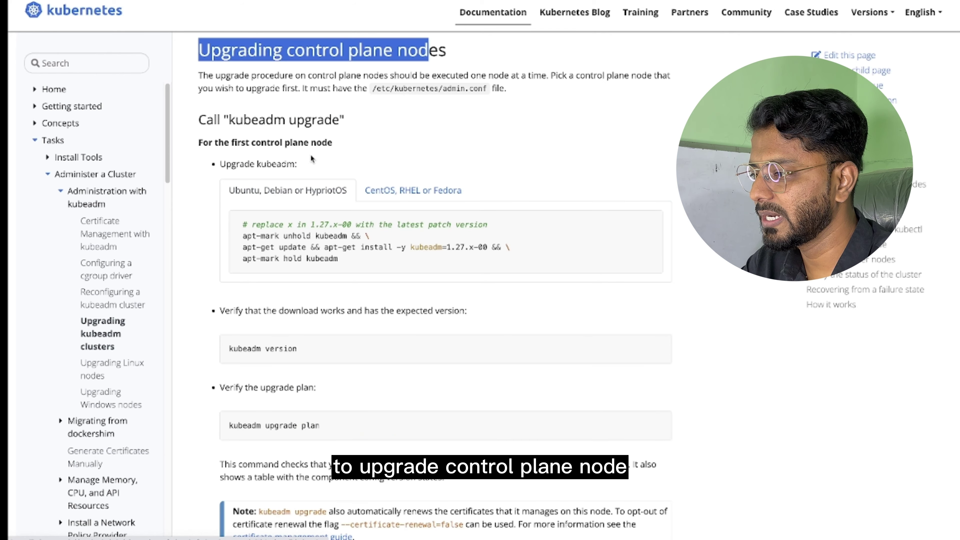
{"action": "scroll", "coordinate": [359, 157], "scroll_direction": "down", "scroll_amount": 1}
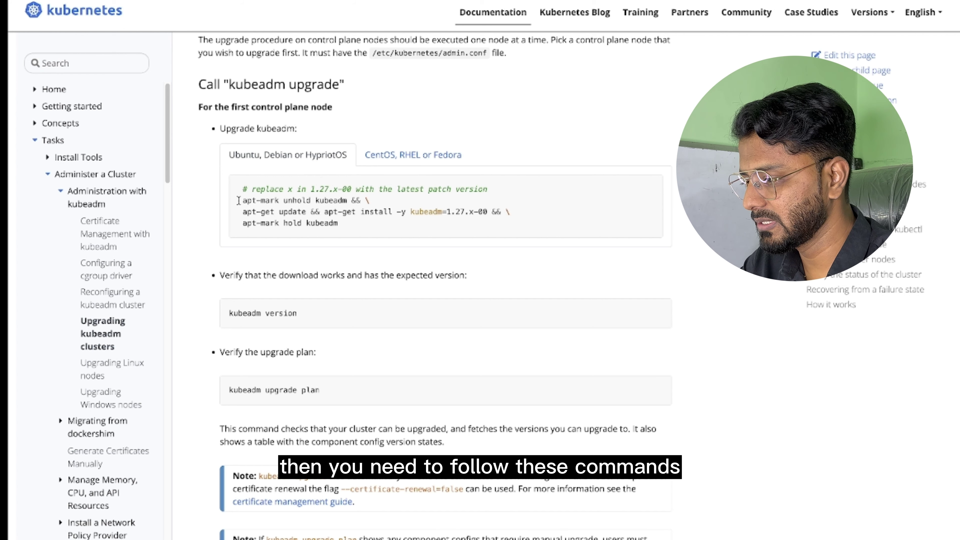
{"action": "left_click_drag", "start_coordinate": [241, 201], "coordinate": [338, 201]}
{"action": "left_click_drag", "start_coordinate": [279, 212], "coordinate": [477, 220]}
{"action": "left_click", "coordinate": [460, 215]}
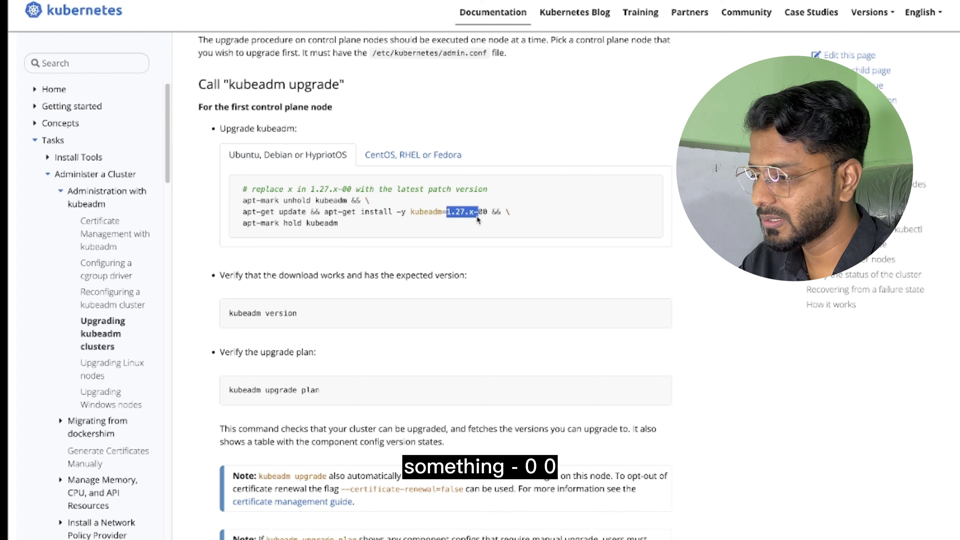
{"action": "left_click_drag", "start_coordinate": [252, 224], "coordinate": [306, 224]}
{"action": "left_click", "coordinate": [307, 224]}
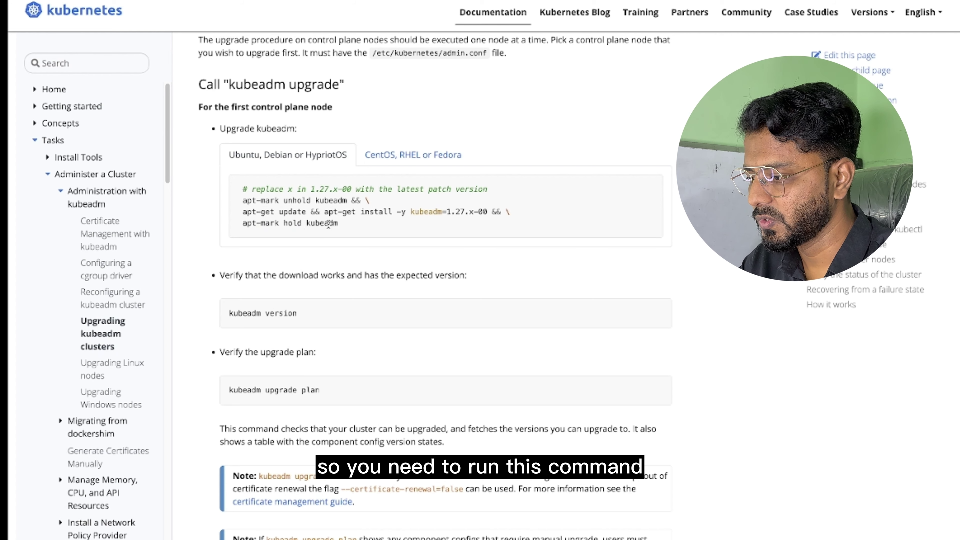
Show the CentOS, RHEL or Fedora variant of the kubeadm upgrade and examine its yum install command and version
{"action": "left_click", "coordinate": [393, 163]}
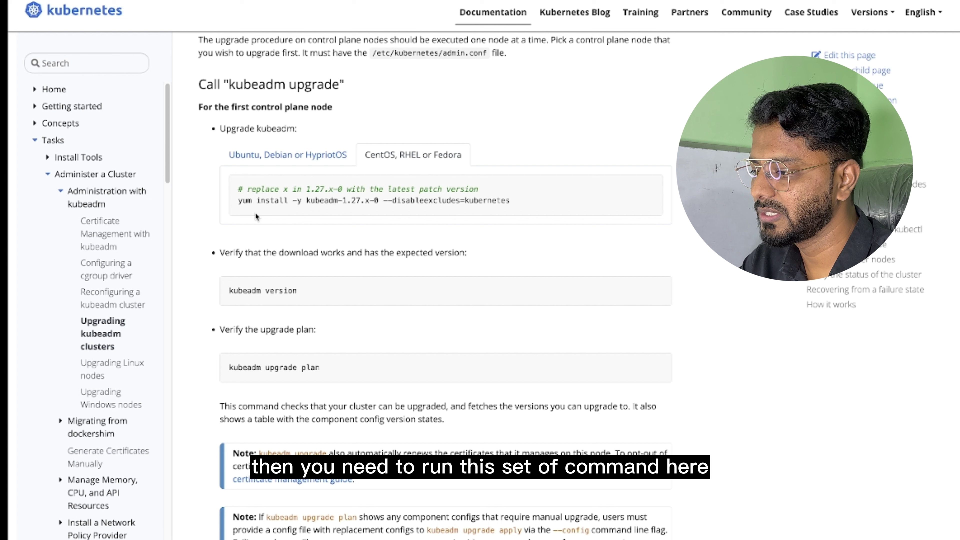
{"action": "left_click_drag", "start_coordinate": [251, 202], "coordinate": [492, 201]}
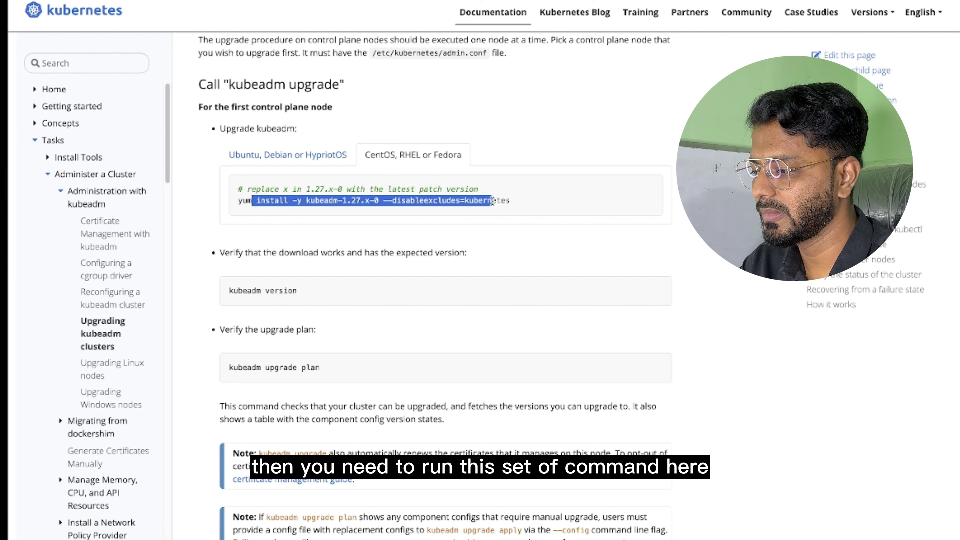
{"action": "left_click", "coordinate": [352, 200]}
{"action": "left_click_drag", "start_coordinate": [345, 201], "coordinate": [370, 202]}
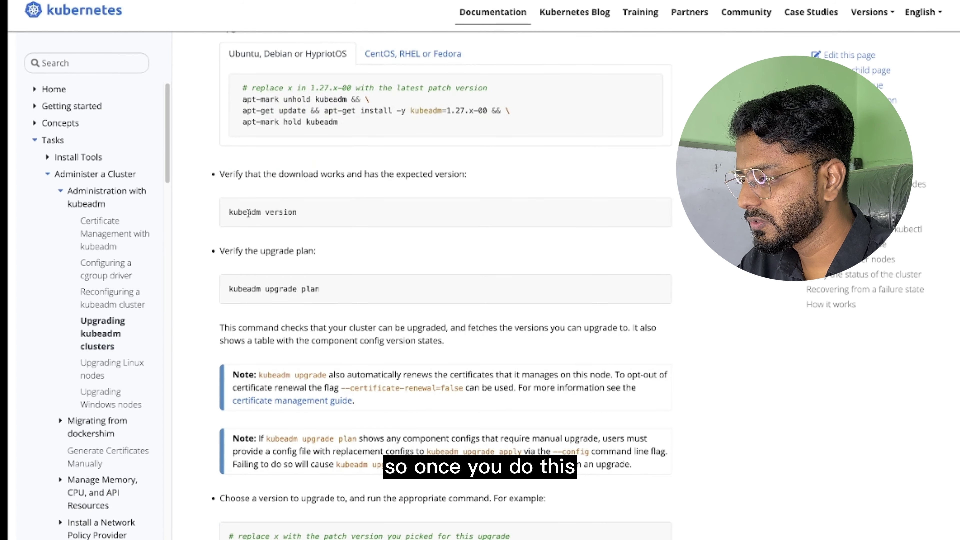
Review the commands for verifying the kubeadm version and the upgrade plan
{"action": "left_click_drag", "start_coordinate": [238, 212], "coordinate": [330, 216]}
{"action": "scroll", "coordinate": [328, 213], "scroll_direction": "down", "scroll_amount": 2}
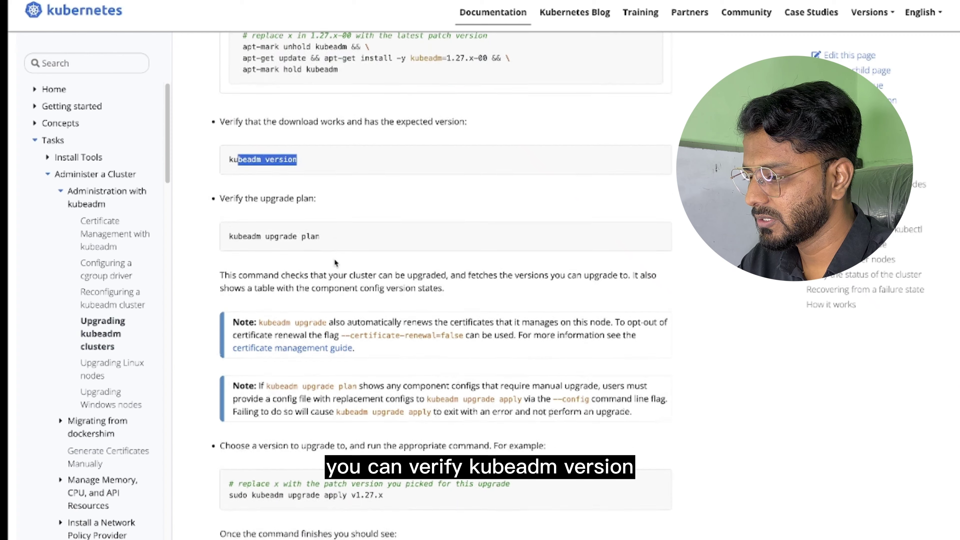
{"action": "scroll", "coordinate": [279, 232], "scroll_direction": "down", "scroll_amount": 1}
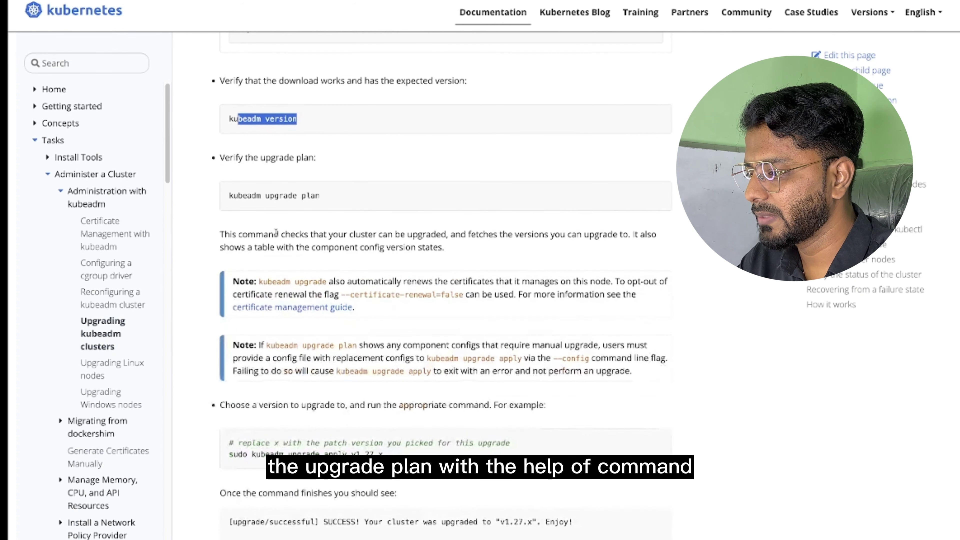
{"action": "left_click_drag", "start_coordinate": [231, 197], "coordinate": [320, 197]}
{"action": "scroll", "coordinate": [324, 232], "scroll_direction": "down", "scroll_amount": 6}
Examine the instruction for choosing a target version and the "sudo kubeadm upgrade apply" command with its version argument
{"action": "left_click_drag", "start_coordinate": [252, 174], "coordinate": [370, 179]}
{"action": "left_click", "coordinate": [476, 175]}
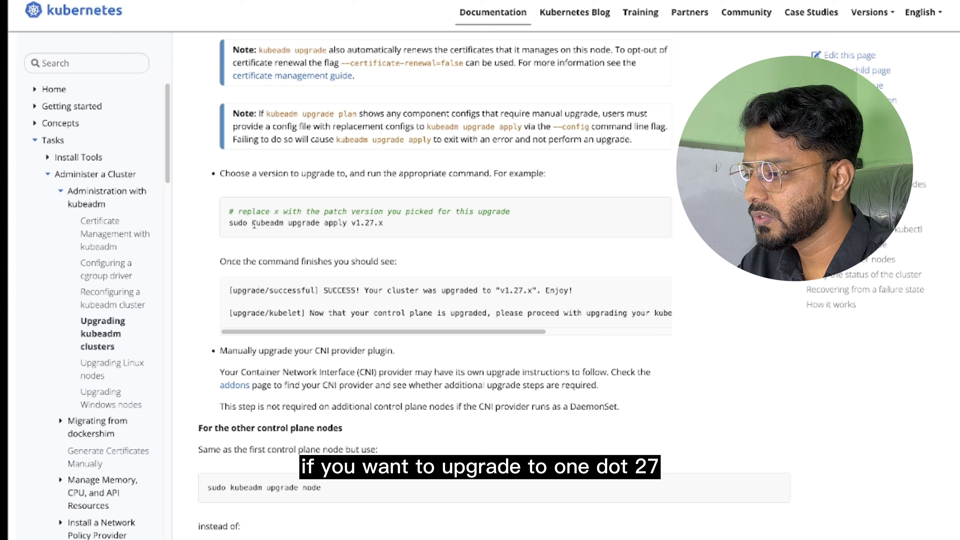
{"action": "left_click_drag", "start_coordinate": [257, 223], "coordinate": [349, 225]}
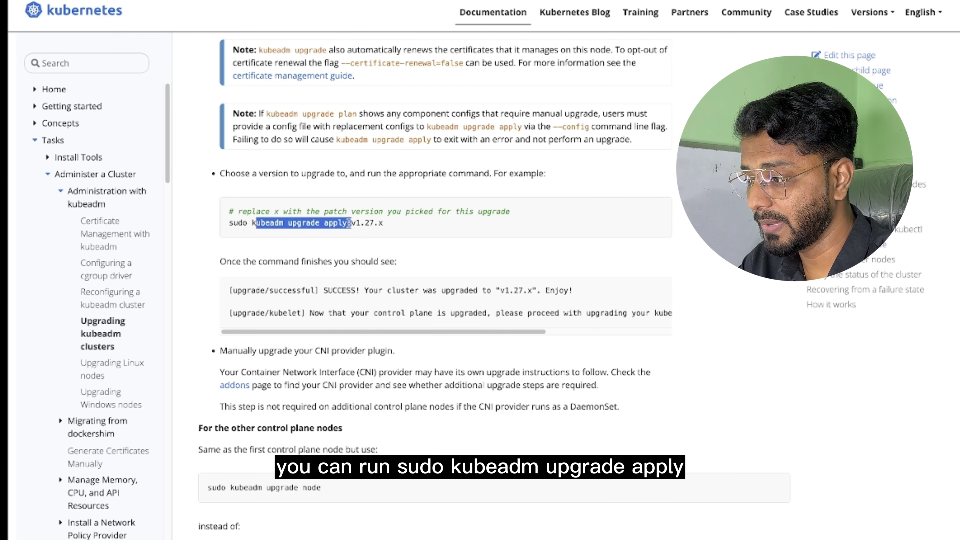
{"action": "left_click", "coordinate": [339, 223]}
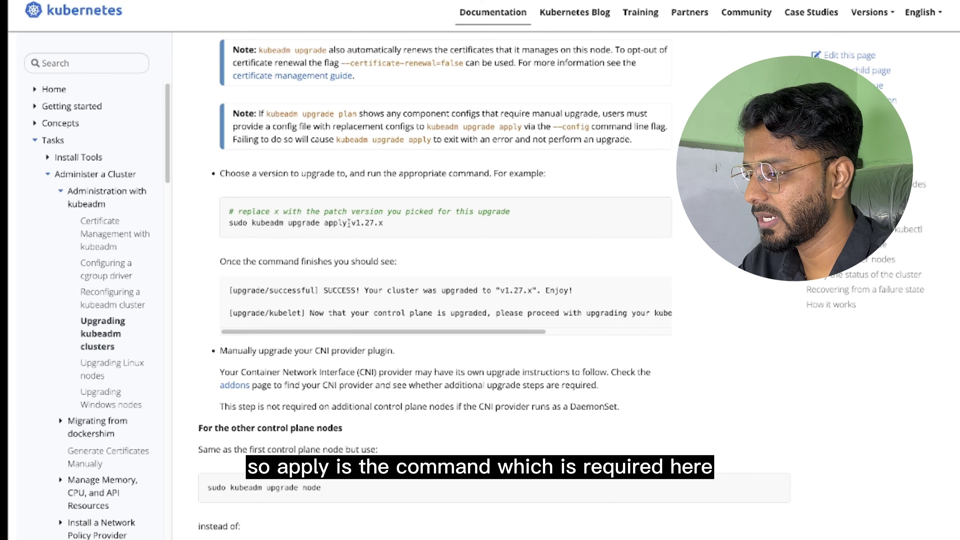
{"action": "mouse_move", "coordinate": [356, 222]}
{"action": "left_mouse_down"}
{"action": "mouse_move", "coordinate": [404, 228]}
{"action": "mouse_move", "coordinate": [357, 224]}
{"action": "left_mouse_up"}
{"action": "left_click", "coordinate": [349, 223]}
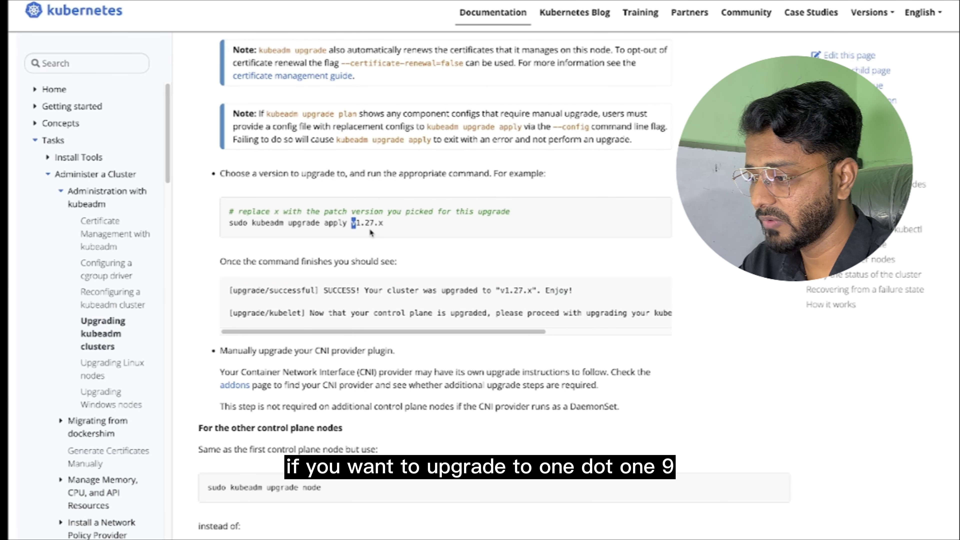
{"action": "left_click", "coordinate": [352, 224]}
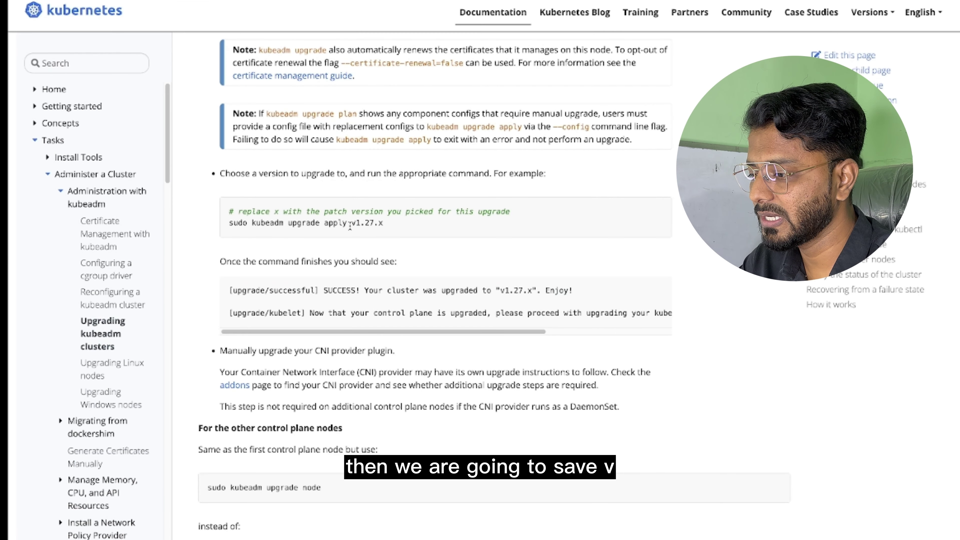
{"action": "left_click_drag", "start_coordinate": [351, 224], "coordinate": [361, 224]}
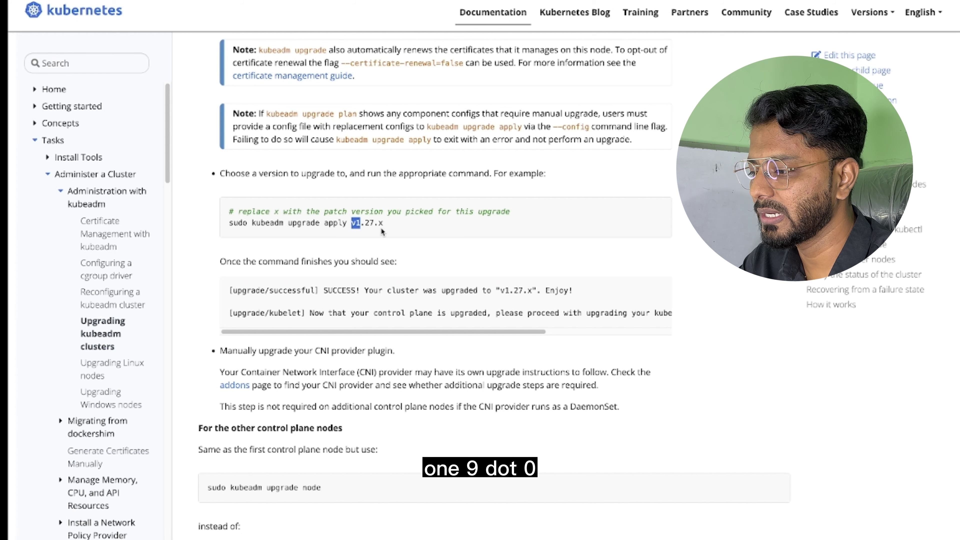
Read the sample output expected once the kubeadm upgrade apply command finishes
{"action": "scroll", "coordinate": [390, 225], "scroll_direction": "down", "scroll_amount": 3}
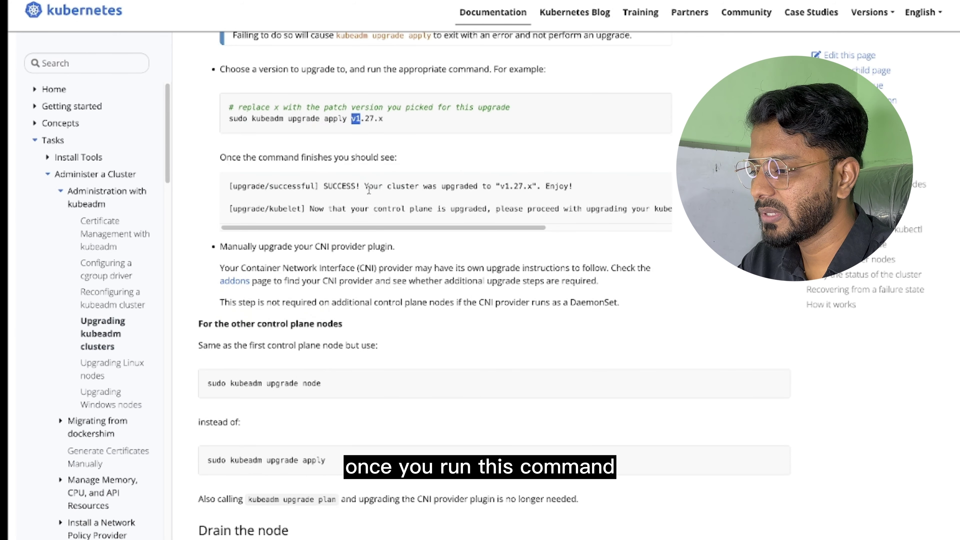
{"action": "left_click_drag", "start_coordinate": [342, 186], "coordinate": [551, 196]}
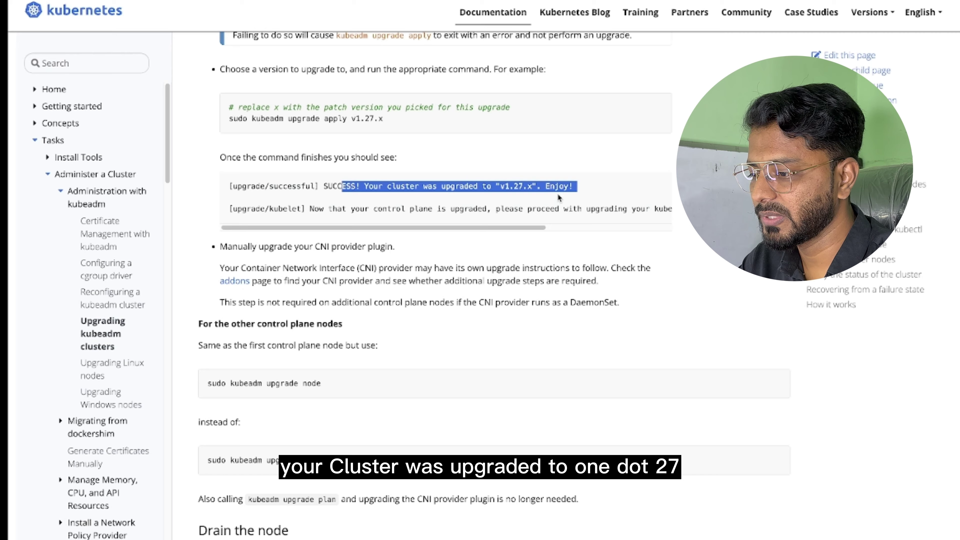
{"action": "scroll", "coordinate": [414, 213], "scroll_direction": "down", "scroll_amount": 1}
{"action": "left_click", "coordinate": [348, 215]}
{"action": "scroll", "coordinate": [359, 215], "scroll_direction": "down", "scroll_amount": 1}
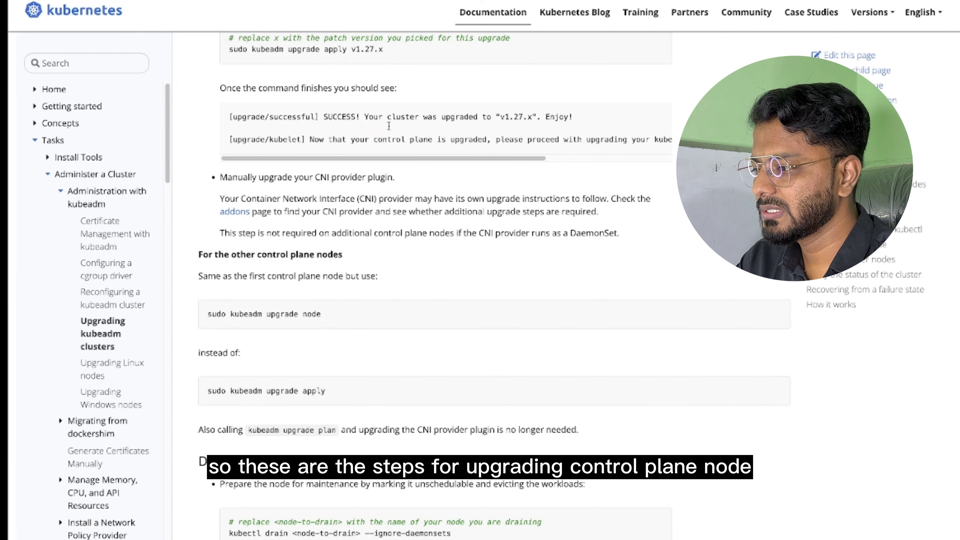
Compare "sudo kubeadm upgrade node" for the other control plane nodes with the "sudo kubeadm upgrade apply" command it replaces
{"action": "scroll", "coordinate": [373, 214], "scroll_direction": "down", "scroll_amount": 1}
{"action": "scroll", "coordinate": [373, 214], "scroll_direction": "down", "scroll_amount": 1}
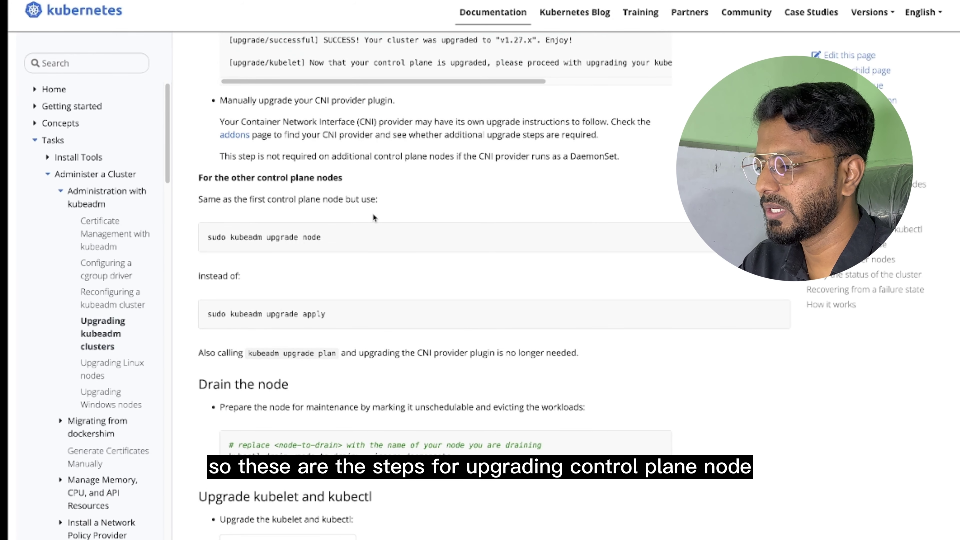
{"action": "scroll", "coordinate": [370, 216], "scroll_direction": "down", "scroll_amount": 1}
{"action": "scroll", "coordinate": [306, 181], "scroll_direction": "down", "scroll_amount": 1}
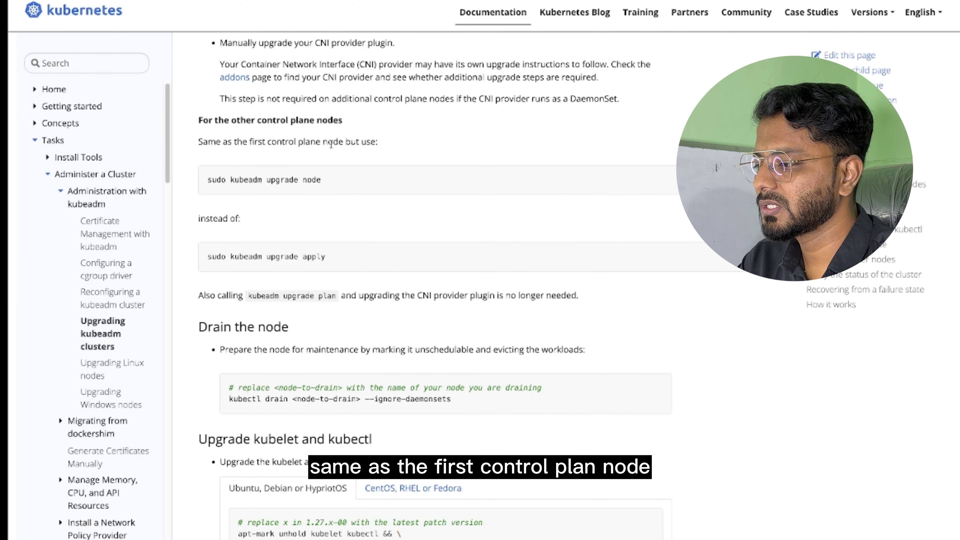
{"action": "left_click_drag", "start_coordinate": [225, 183], "coordinate": [338, 186]}
{"action": "scroll", "coordinate": [331, 222], "scroll_direction": "down", "scroll_amount": 1}
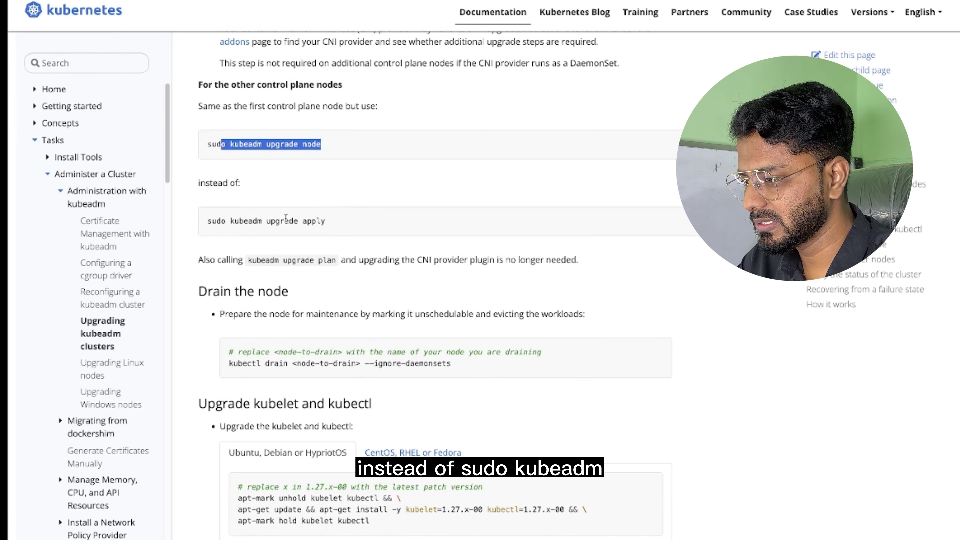
{"action": "left_click_drag", "start_coordinate": [208, 222], "coordinate": [334, 226]}
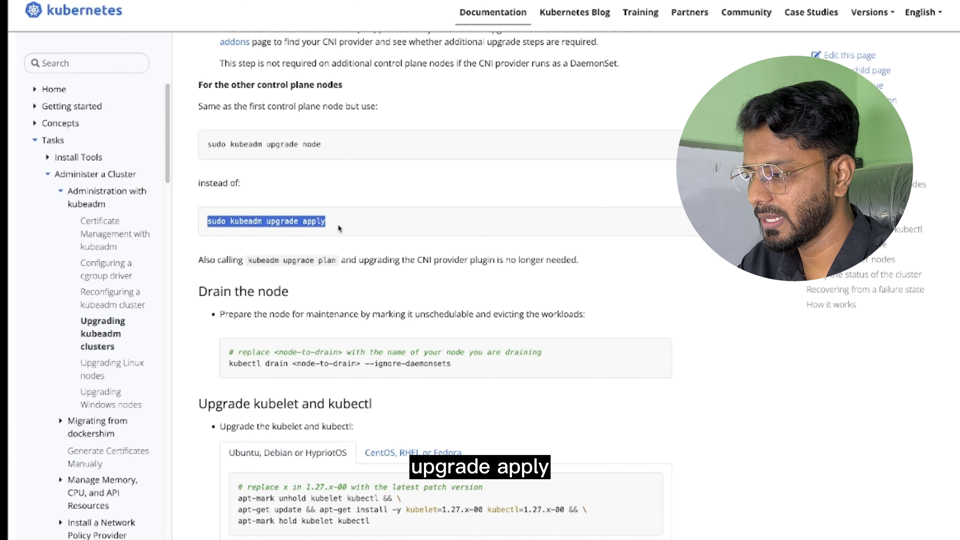
{"action": "left_click", "coordinate": [337, 223]}
Examine the kubectl drain command and its --ignore-daemonsets option in the "Drain the node" section
{"action": "scroll", "coordinate": [397, 142], "scroll_direction": "down", "scroll_amount": 4}
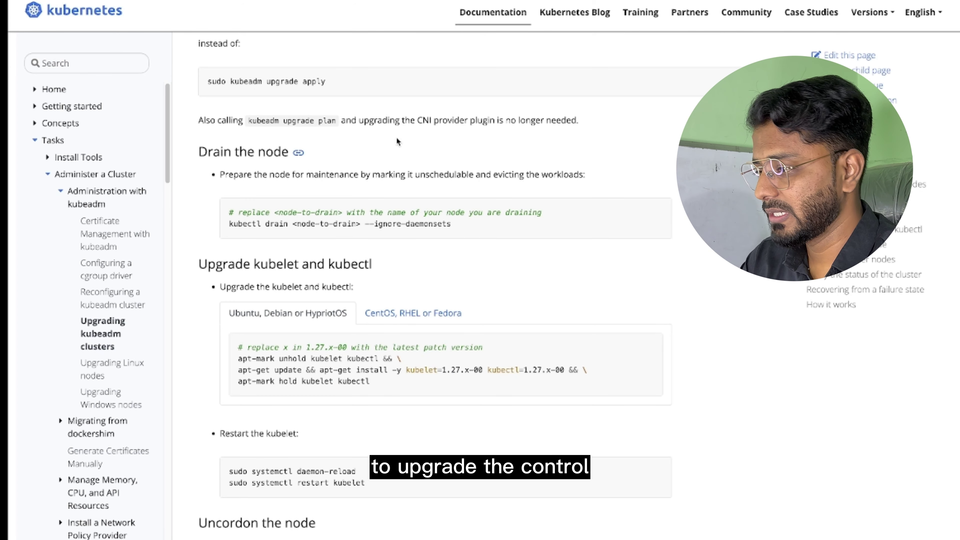
{"action": "scroll", "coordinate": [397, 139], "scroll_direction": "down", "scroll_amount": 1}
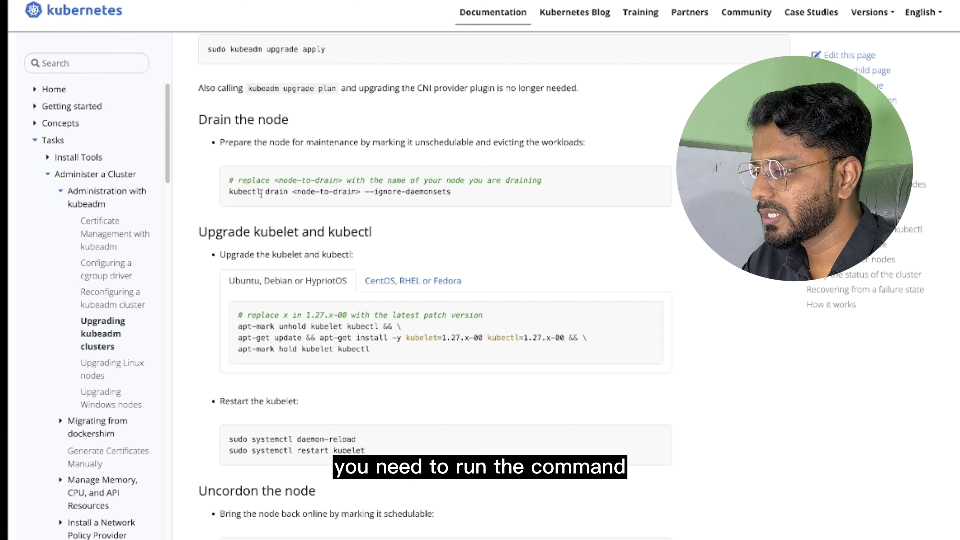
{"action": "left_click_drag", "start_coordinate": [297, 192], "coordinate": [464, 193]}
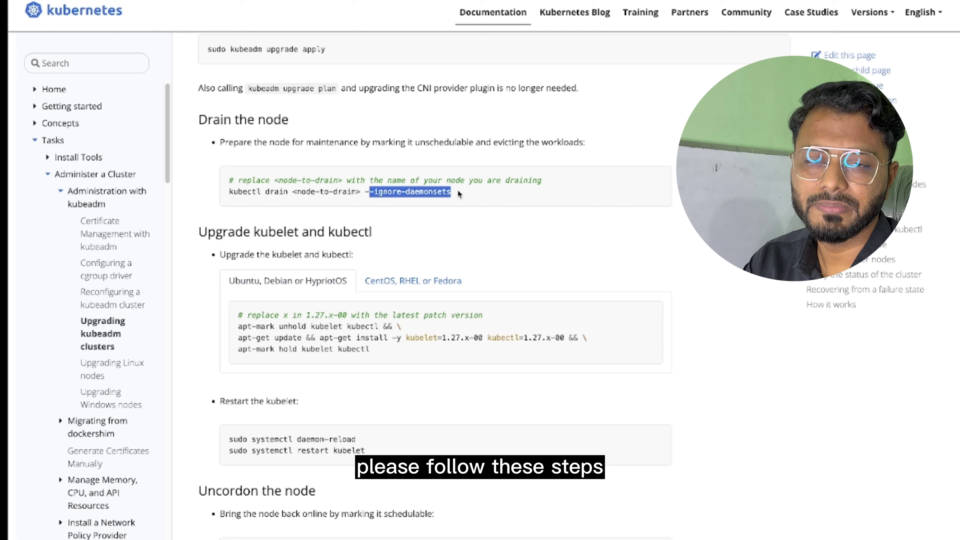
{"action": "left_click", "coordinate": [456, 198]}
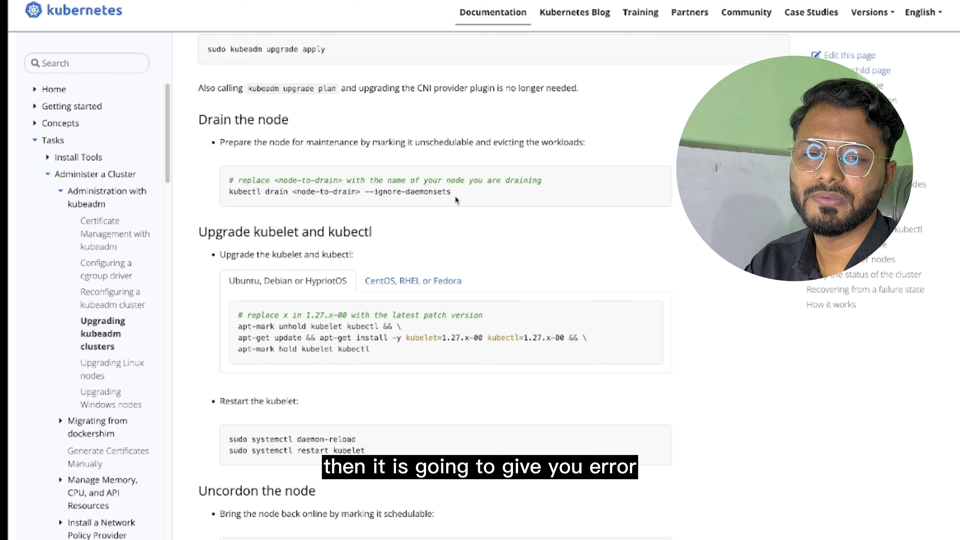
Examine the Ubuntu/Debian commands for upgrading kubelet and kubectl, including the version format in the apt-get install line
{"action": "scroll", "coordinate": [455, 195], "scroll_direction": "down", "scroll_amount": 2}
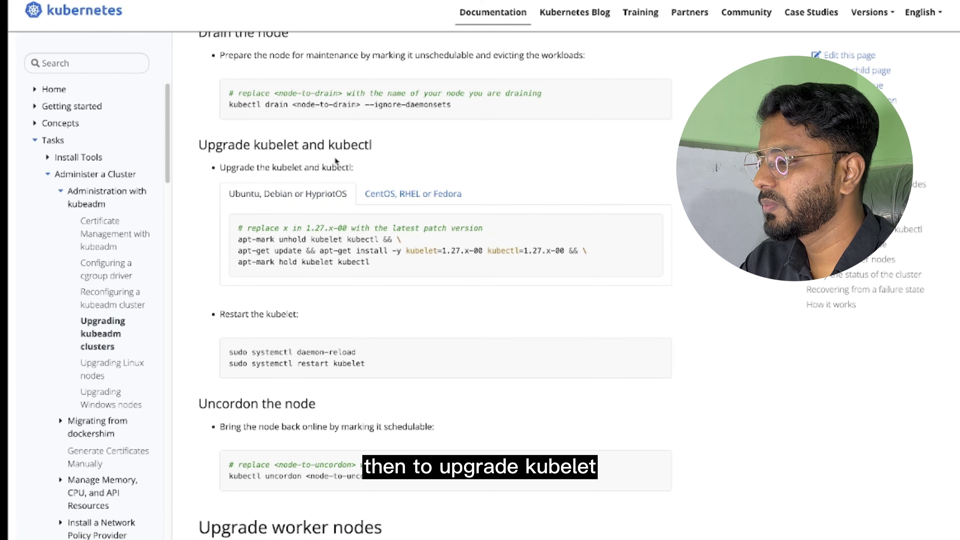
{"action": "scroll", "coordinate": [315, 218], "scroll_direction": "down", "scroll_amount": 2}
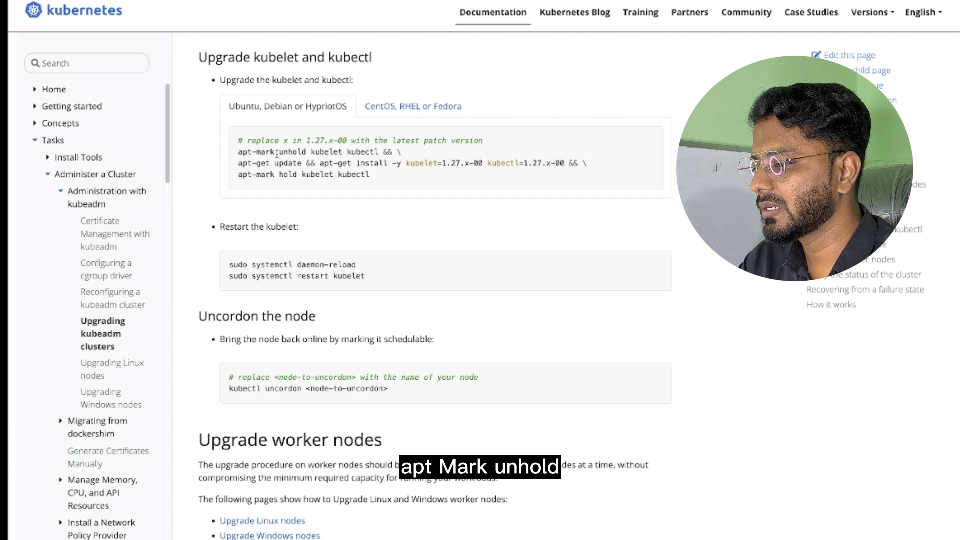
{"action": "double_click", "coordinate": [291, 152]}
{"action": "left_click_drag", "start_coordinate": [364, 152], "coordinate": [370, 151]}
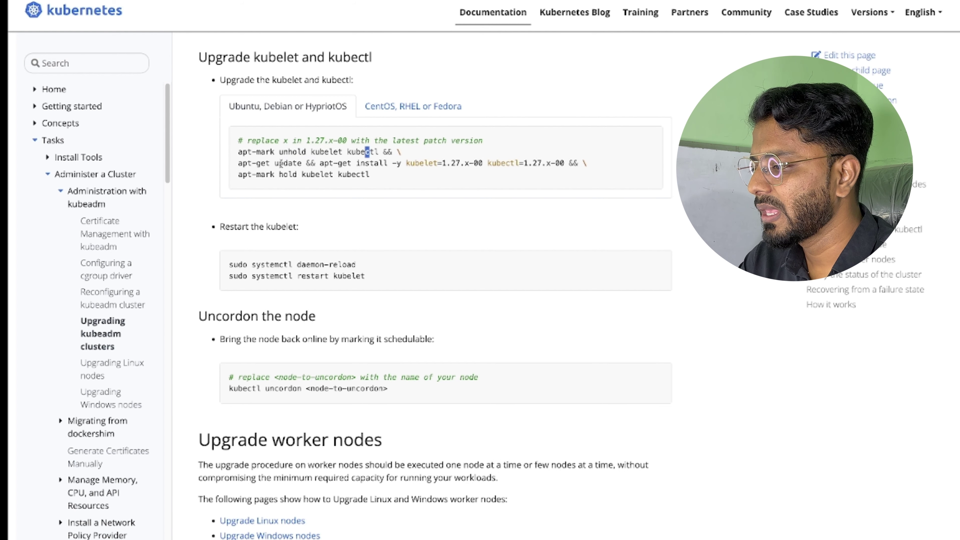
{"action": "left_click_drag", "start_coordinate": [276, 163], "coordinate": [487, 163]}
{"action": "left_click", "coordinate": [374, 163]}
{"action": "left_click", "coordinate": [487, 163]}
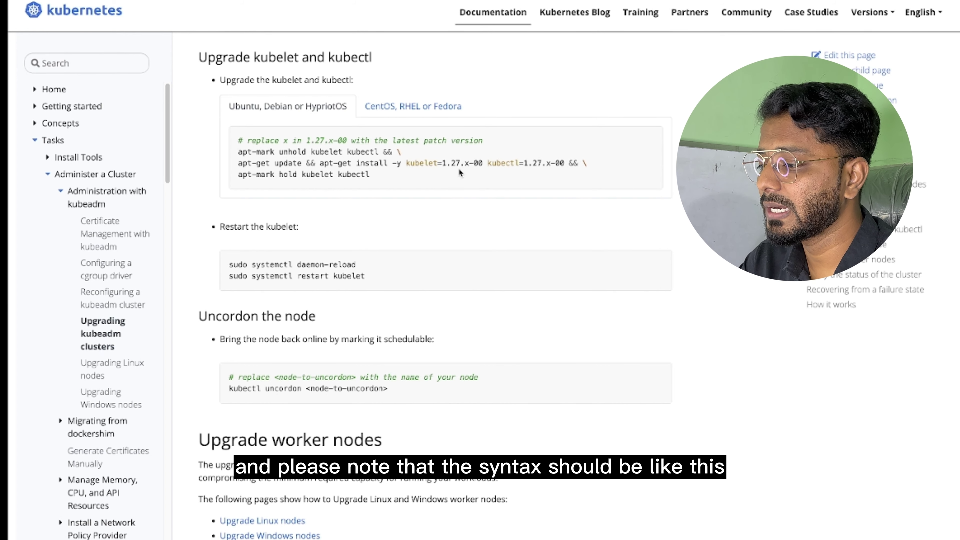
{"action": "left_click_drag", "start_coordinate": [447, 163], "coordinate": [473, 164]}
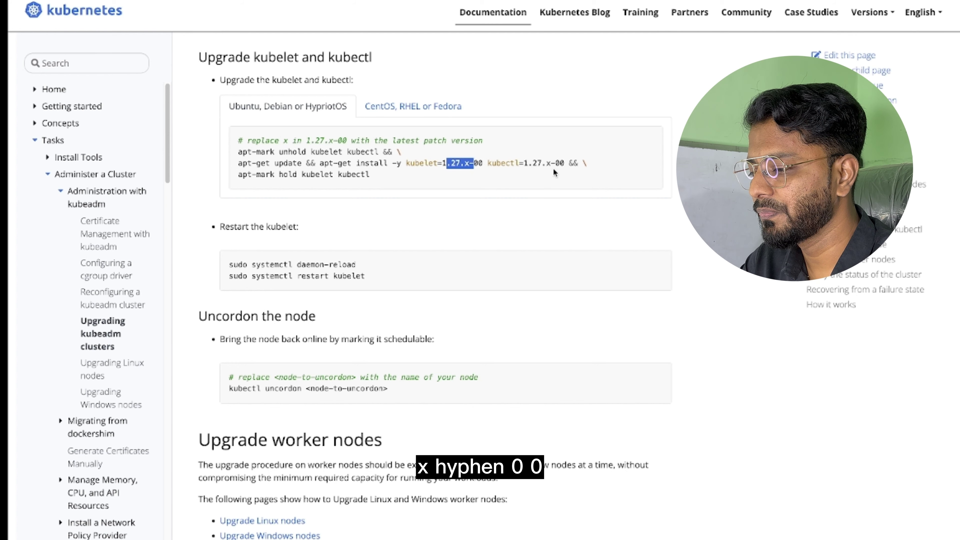
Examine the apt-mark hold line, the systemctl commands for restarting the kubelet, and the "Uncordon the node" section
{"action": "left_click", "coordinate": [465, 167]}
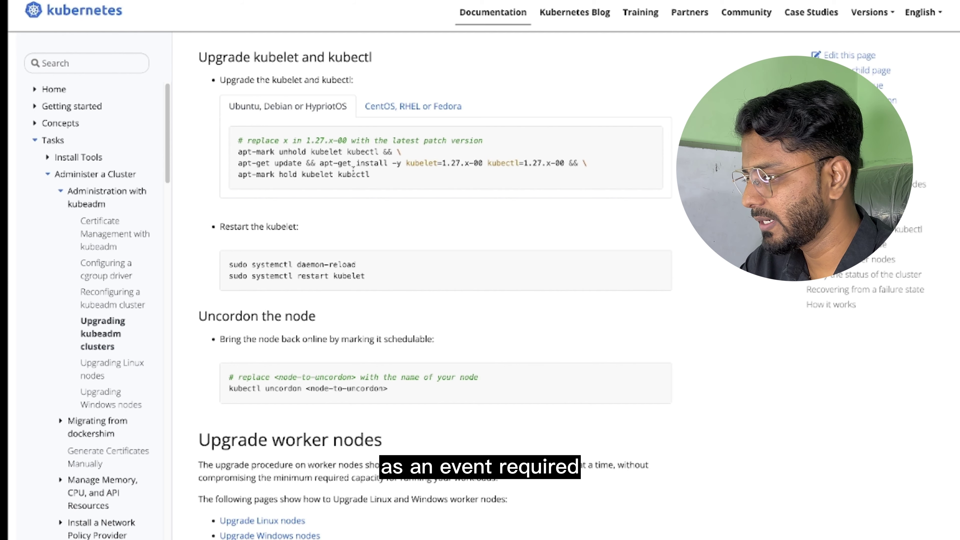
{"action": "scroll", "coordinate": [283, 143], "scroll_direction": "down", "scroll_amount": 1}
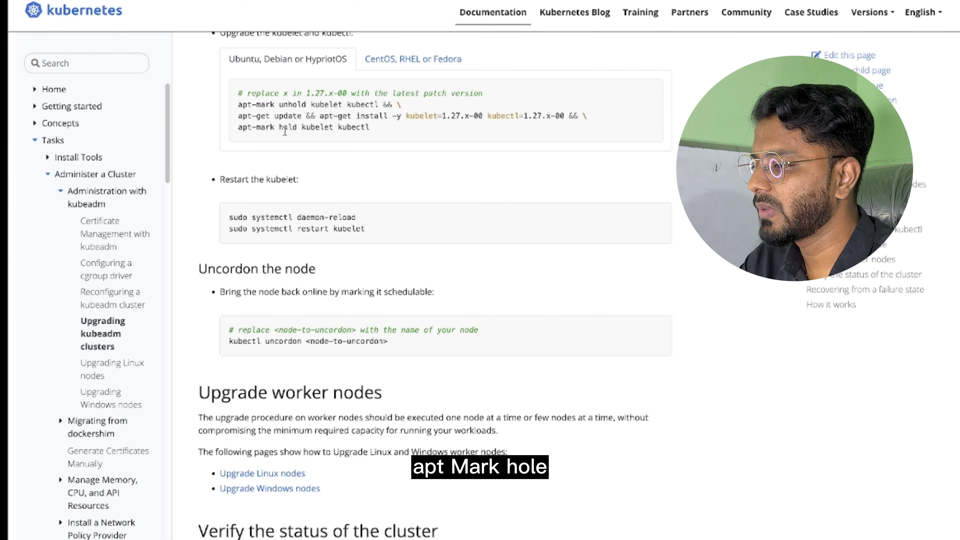
{"action": "scroll", "coordinate": [312, 191], "scroll_direction": "down", "scroll_amount": 1}
{"action": "left_click_drag", "start_coordinate": [243, 163], "coordinate": [366, 164]}
{"action": "left_click_drag", "start_coordinate": [302, 175], "coordinate": [400, 176]}
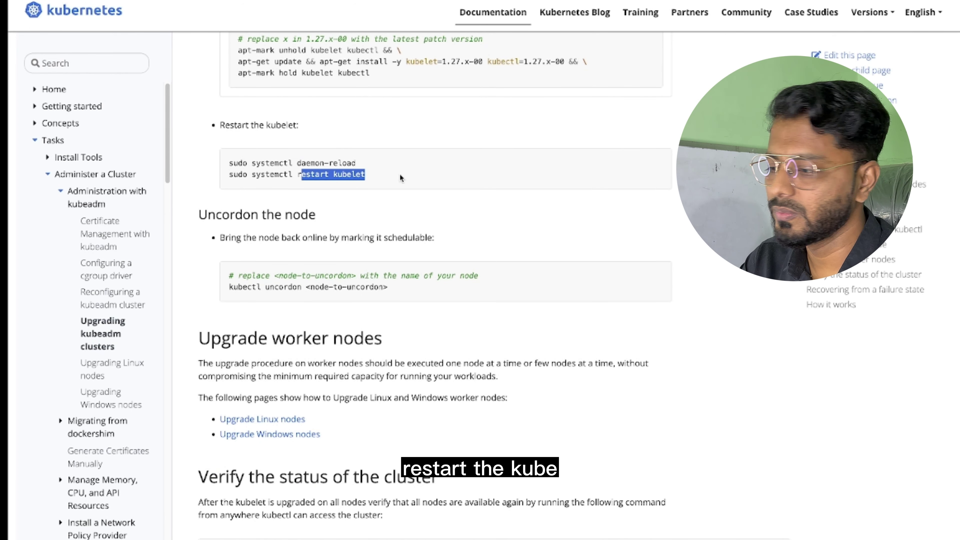
{"action": "left_click", "coordinate": [400, 173]}
{"action": "scroll", "coordinate": [390, 109], "scroll_direction": "down", "scroll_amount": 3}
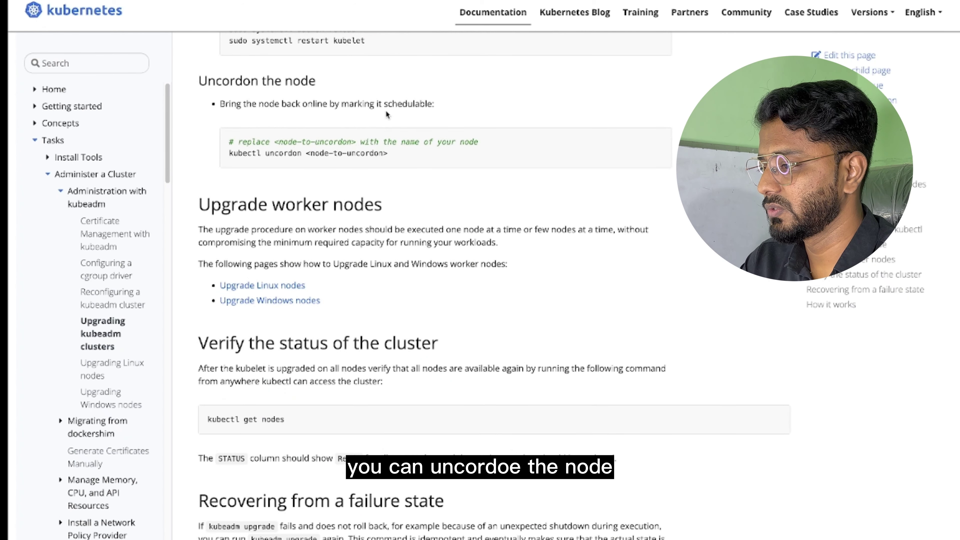
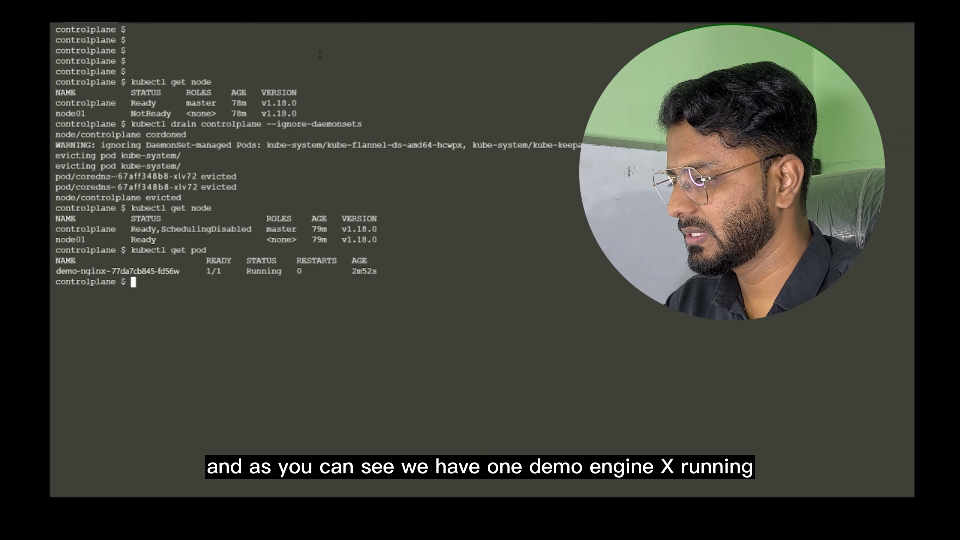
In the control plane terminal, list the pods with "kubectl get pod -o wide" and check which node runs the demo-nginx pod
{"action": "key", "text": "Up"}
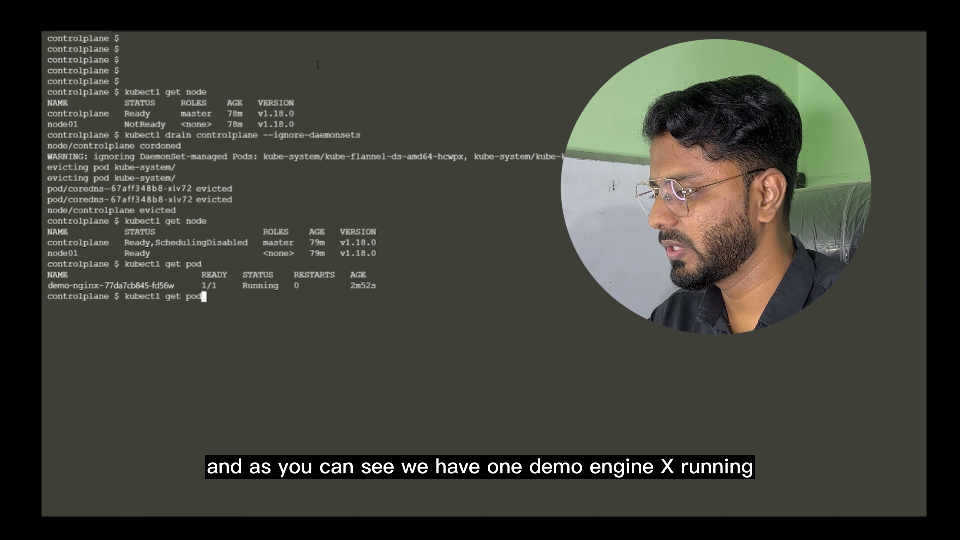
{"action": "type", "text": "-o wide"}
{"action": "key", "text": "Return"}
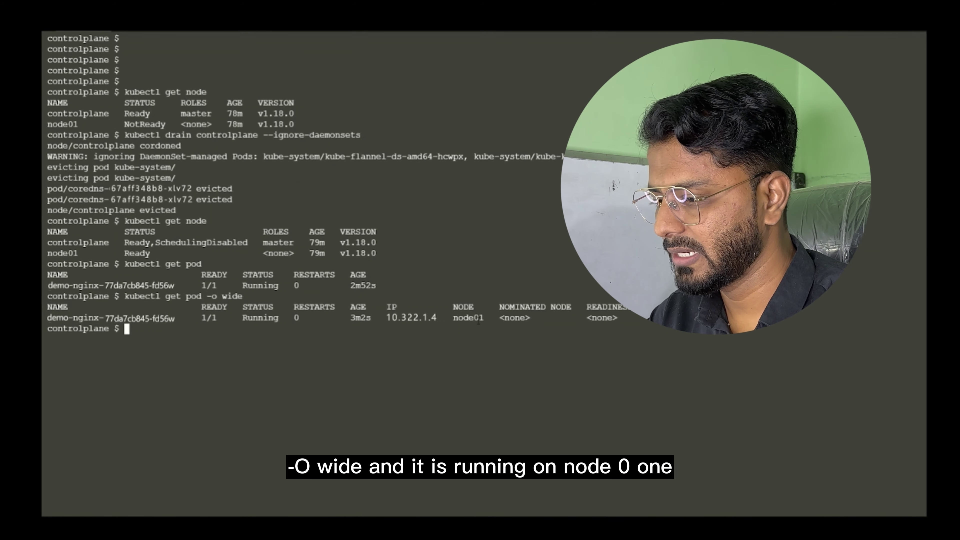
{"action": "double_click", "coordinate": [454, 319]}
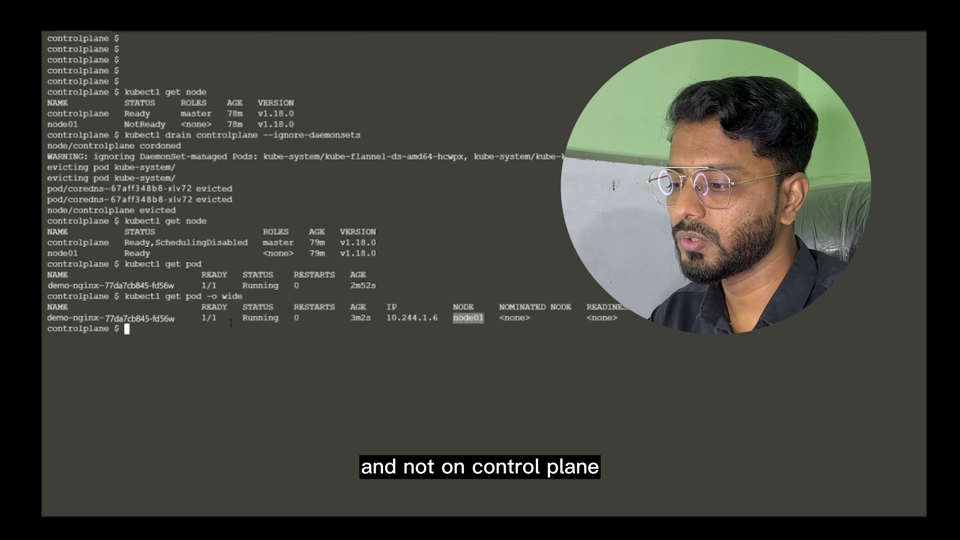
{"action": "left_click", "coordinate": [190, 324]}
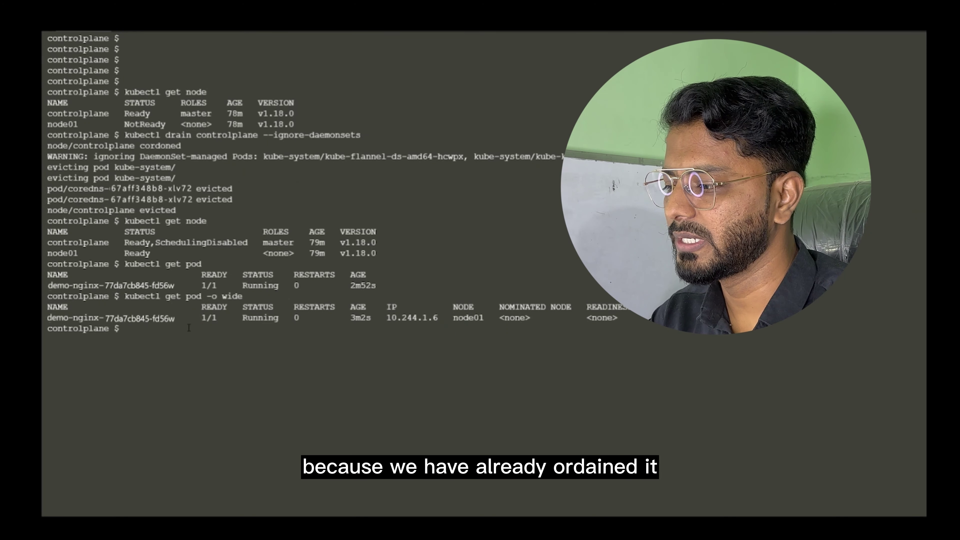
Refresh the package lists with "apt update" and install kubeadm=1.19.0-00 with apt, agreeing to continue
{"action": "type", "text": "apt update"}
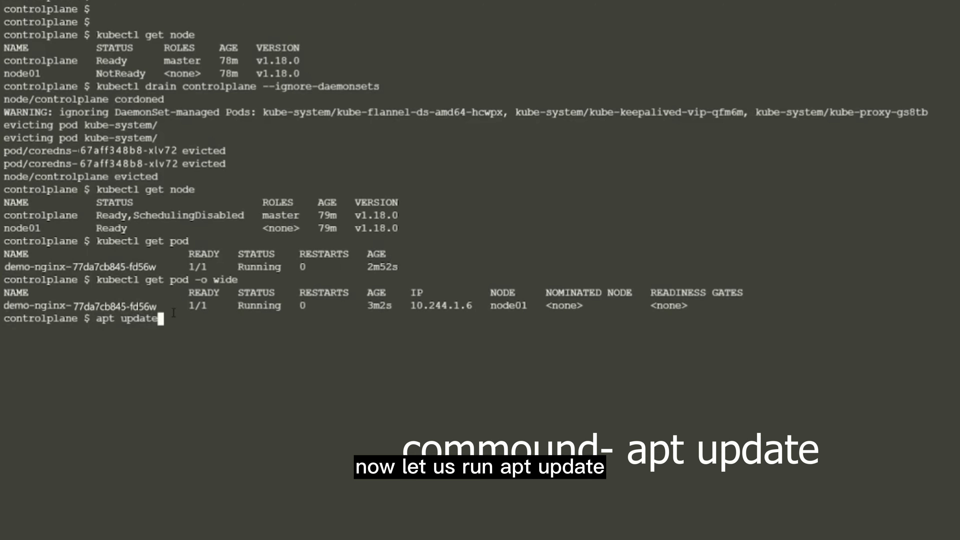
{"action": "key", "text": "Return"}
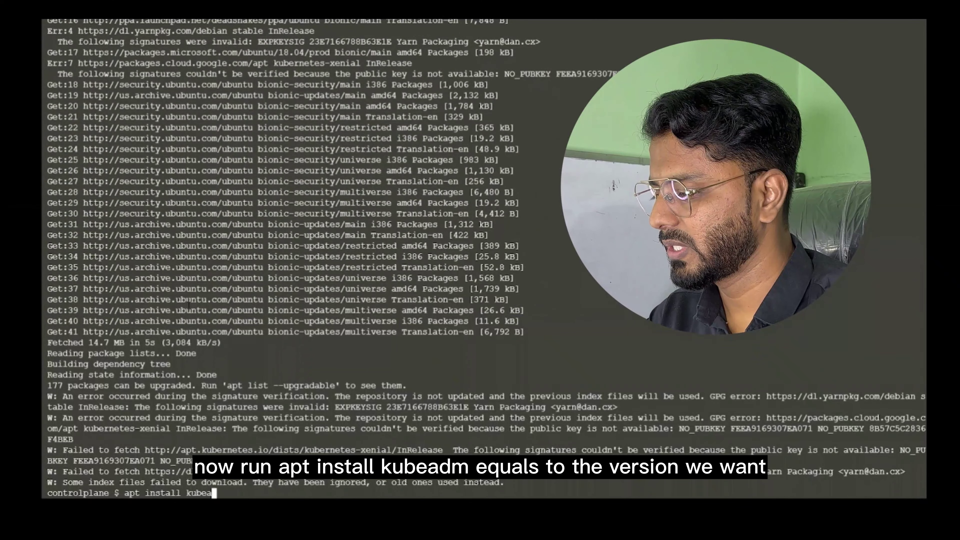
{"action": "type", "text": "dm"}
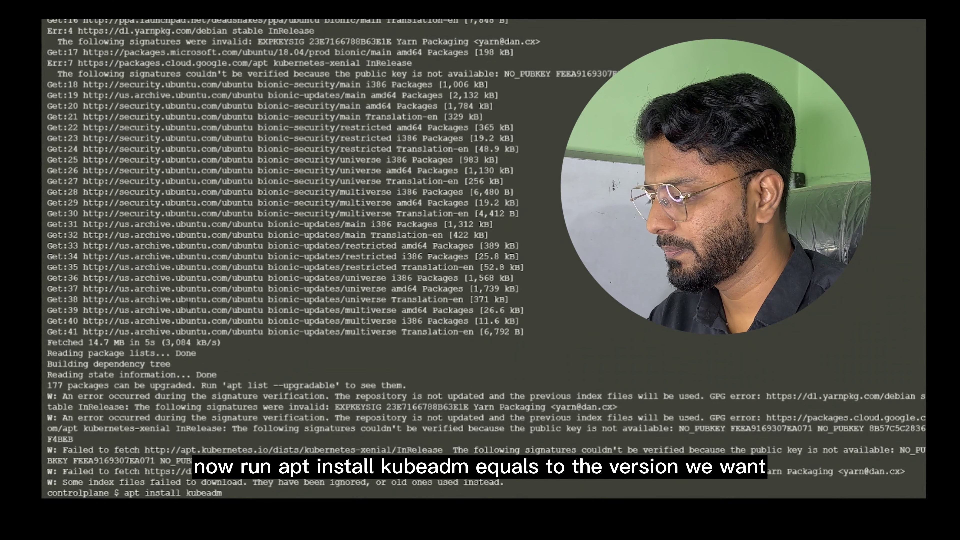
{"action": "type", "text": "=1.19"}
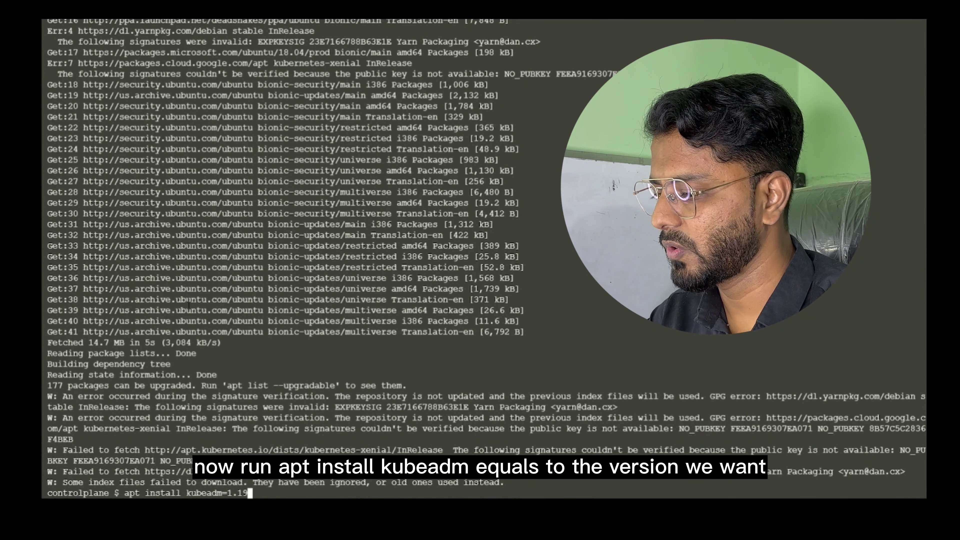
{"action": "type", "text": ".0-00"}
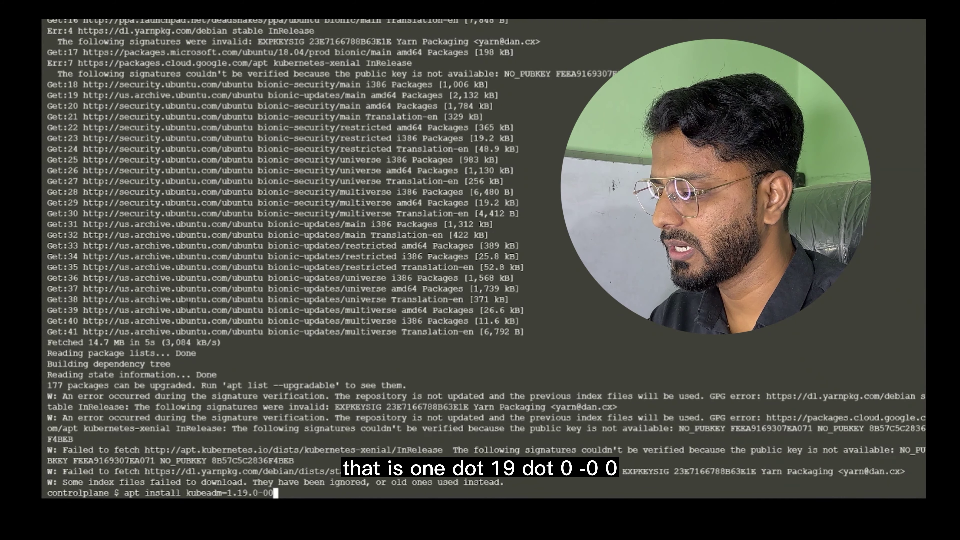
{"action": "key", "text": "Return"}
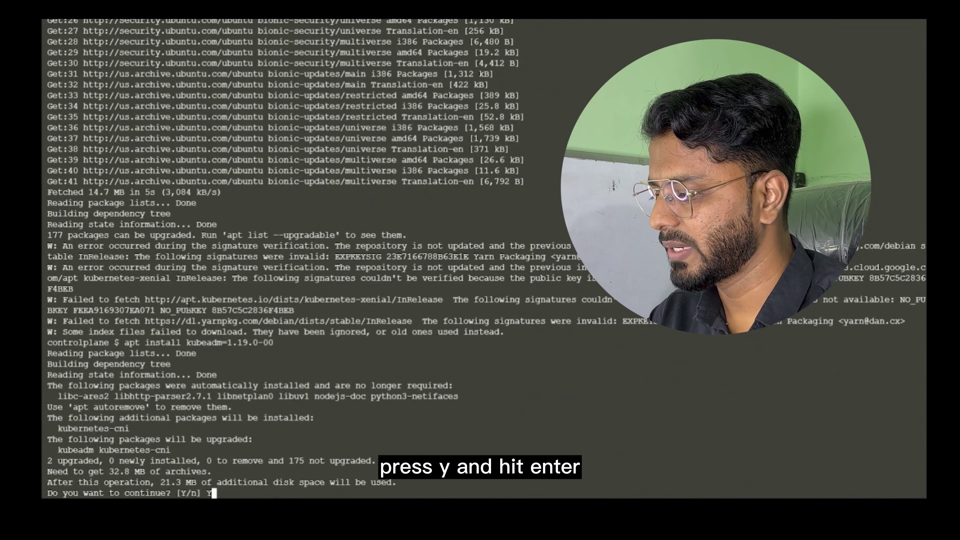
{"action": "type", "text": "Y"}
{"action": "key", "text": "Return"}
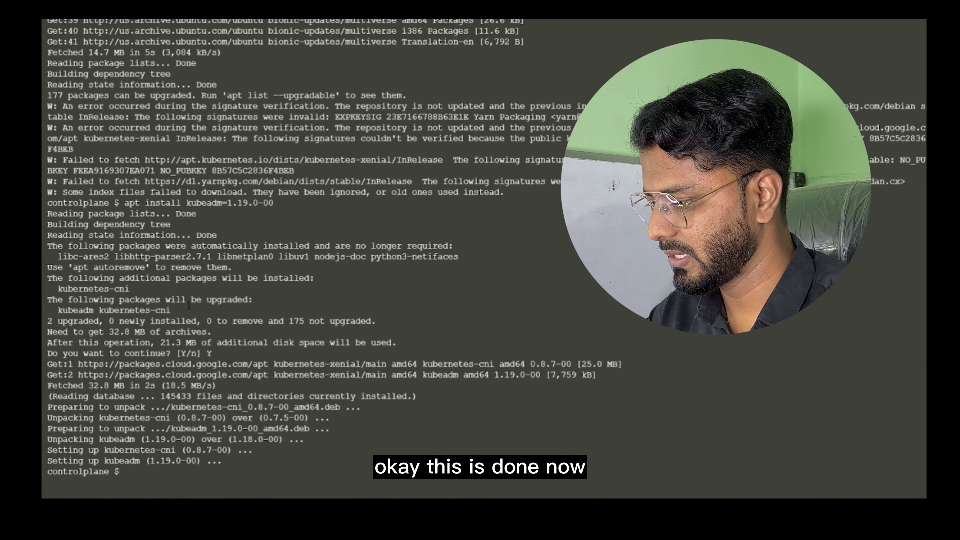
Correct the misspelled "appy" subcommand, run "kubeadm upgrade apply v1.19.0" and agree to proceed with the upgrade
{"action": "key", "text": "Left"}
{"action": "key", "text": "Left"}
{"action": "key", "text": "Left"}
{"action": "key", "text": "Left"}
{"action": "key", "text": "Left"}
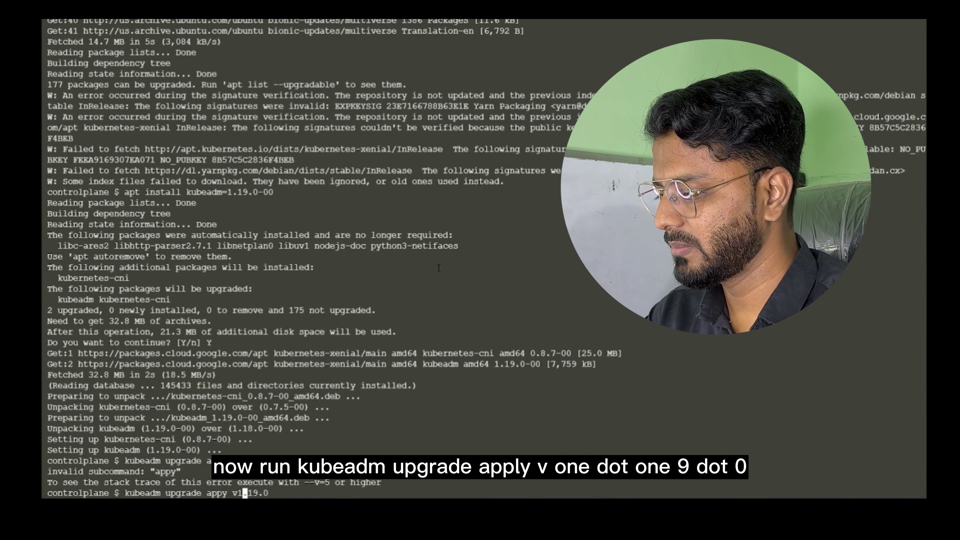
{"action": "key", "text": "Left"}
{"action": "key", "text": "Left"}
{"action": "key", "text": "Left"}
{"action": "key", "text": "Left"}
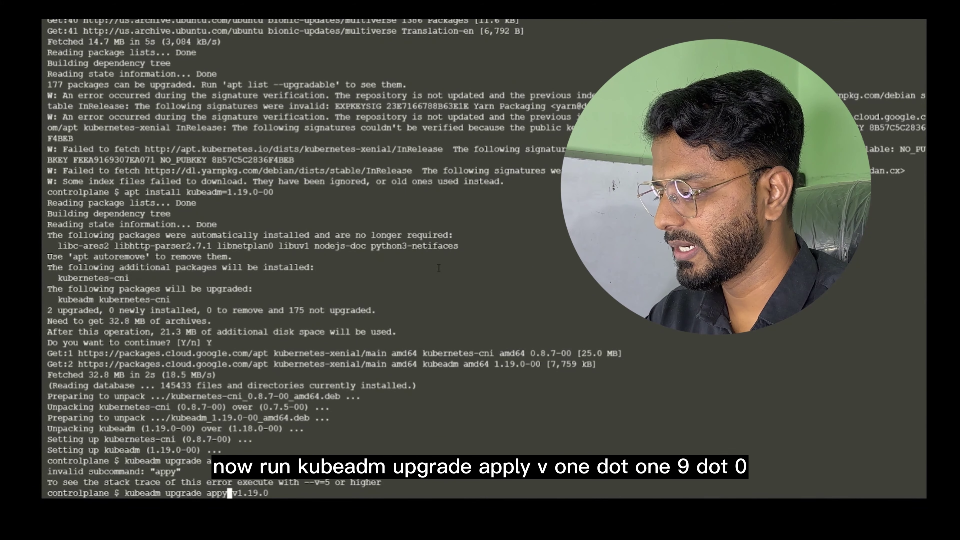
{"action": "type", "text": "l"}
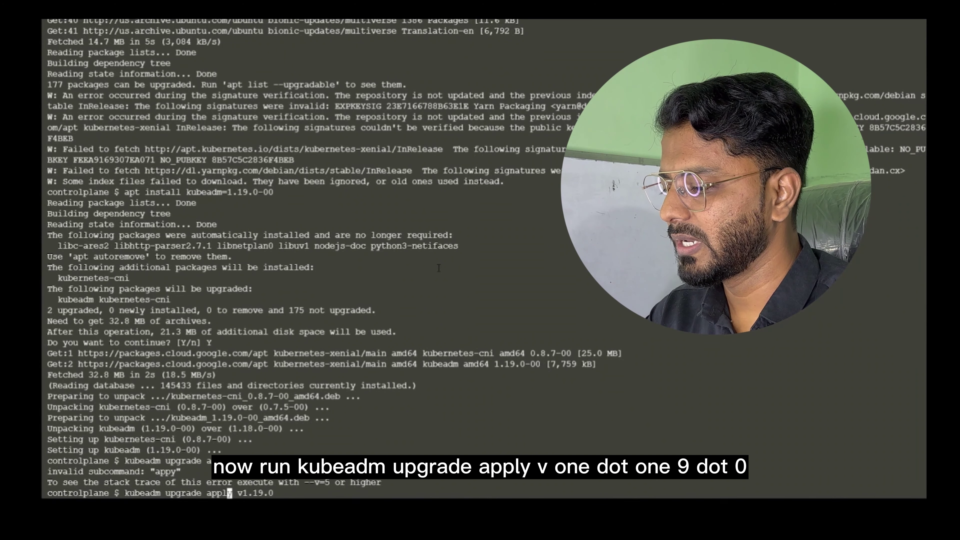
{"action": "key", "text": "Return"}
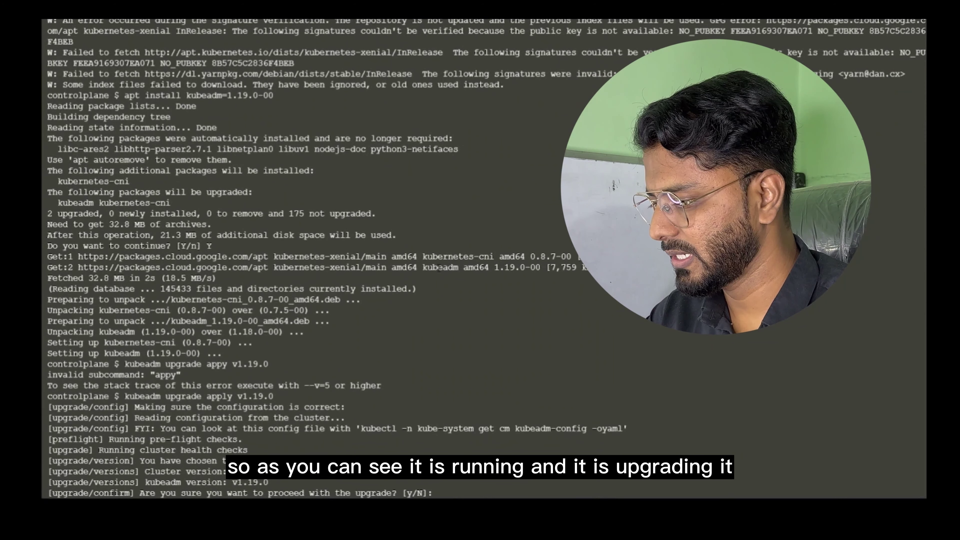
{"action": "type", "text": "y"}
{"action": "key", "text": "Return"}
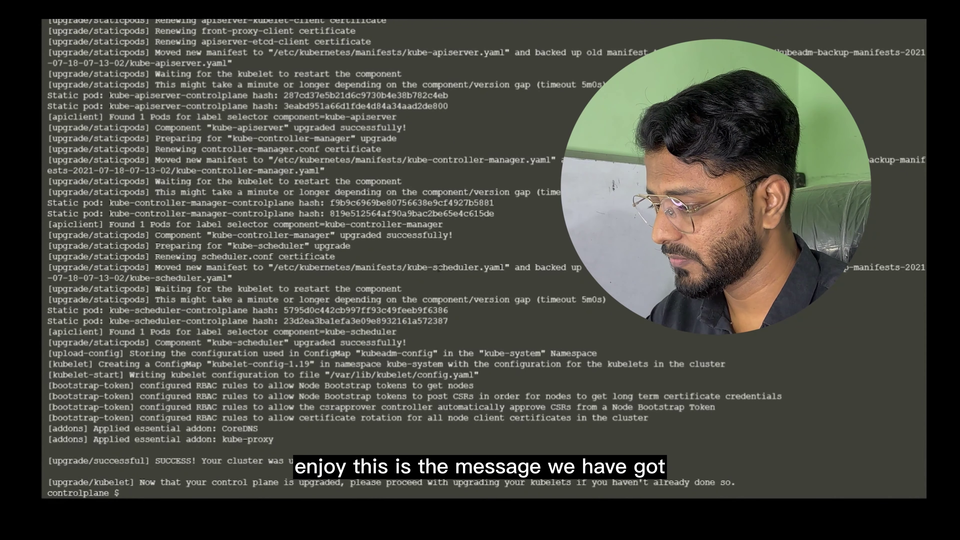
Upgrade the kubelet on the control plane node by running "apt install kubelet=1.19.0-00"
{"action": "type", "text": "ap"}
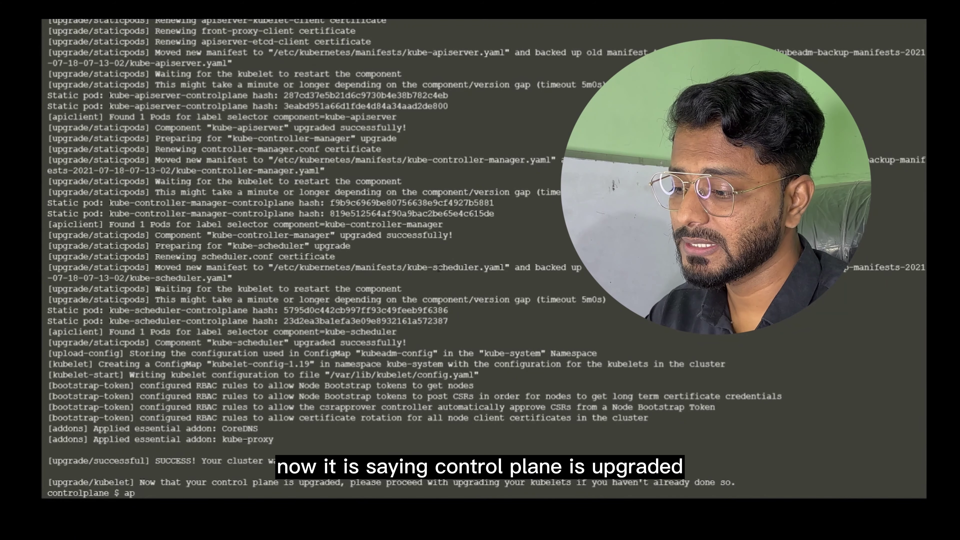
{"action": "type", "text": "t i"}
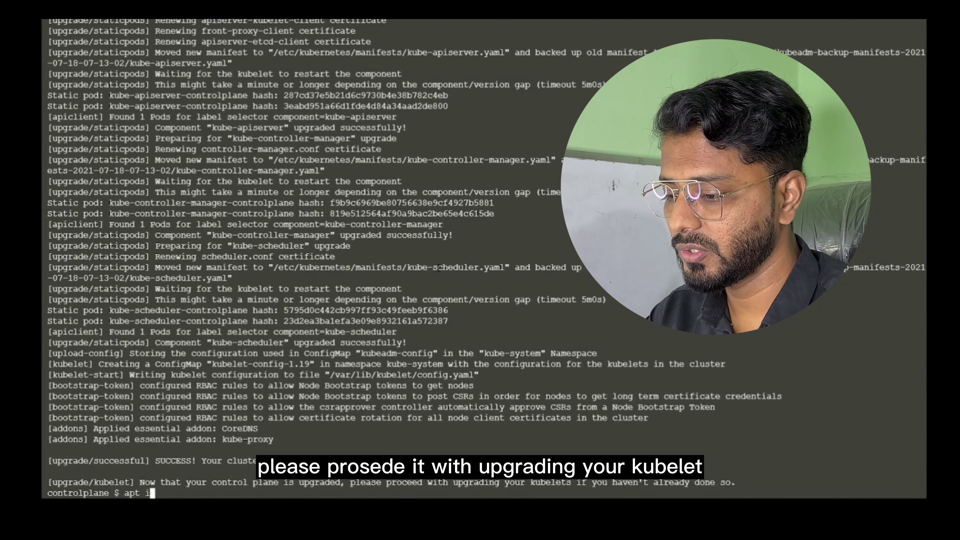
{"action": "type", "text": "nstall kubel"}
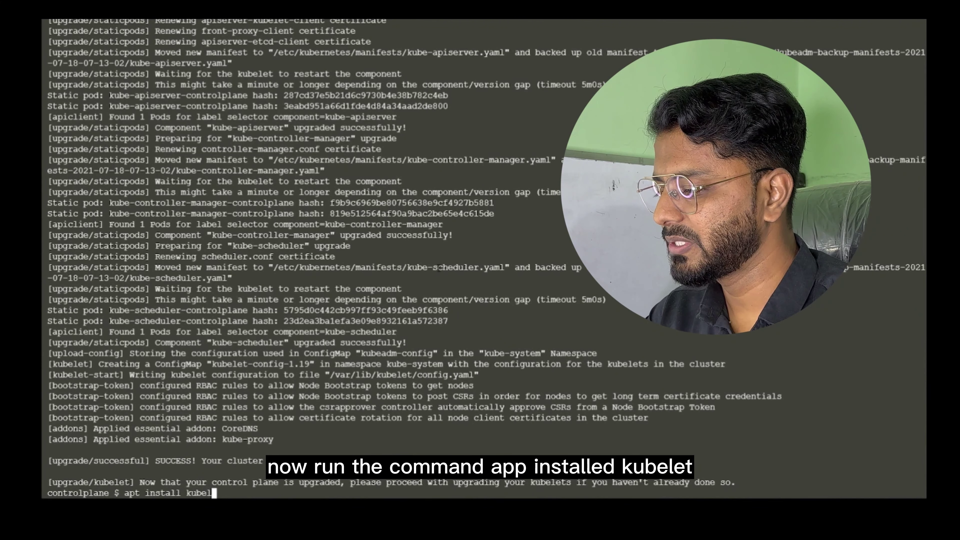
{"action": "type", "text": "et=1.19"}
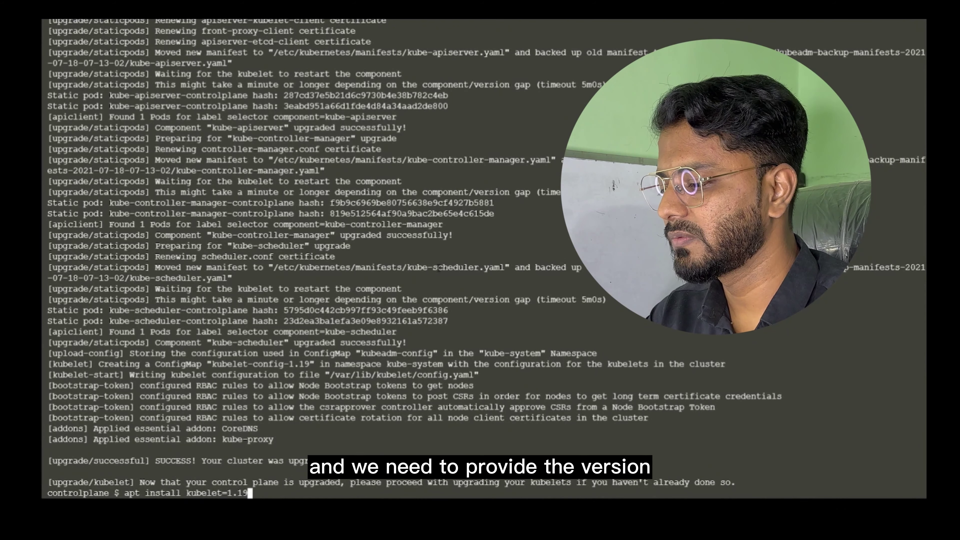
{"action": "type", "text": ".0-00"}
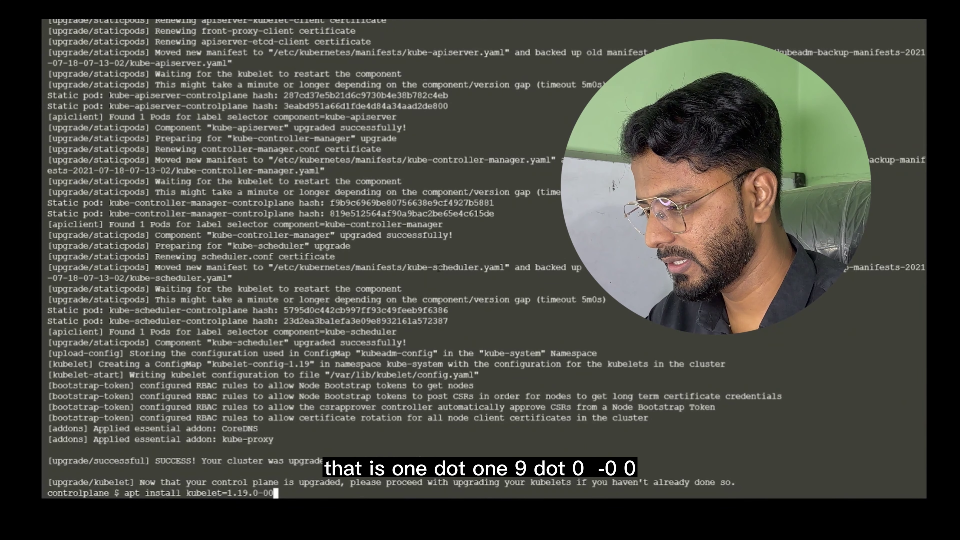
{"action": "key", "text": "Return"}
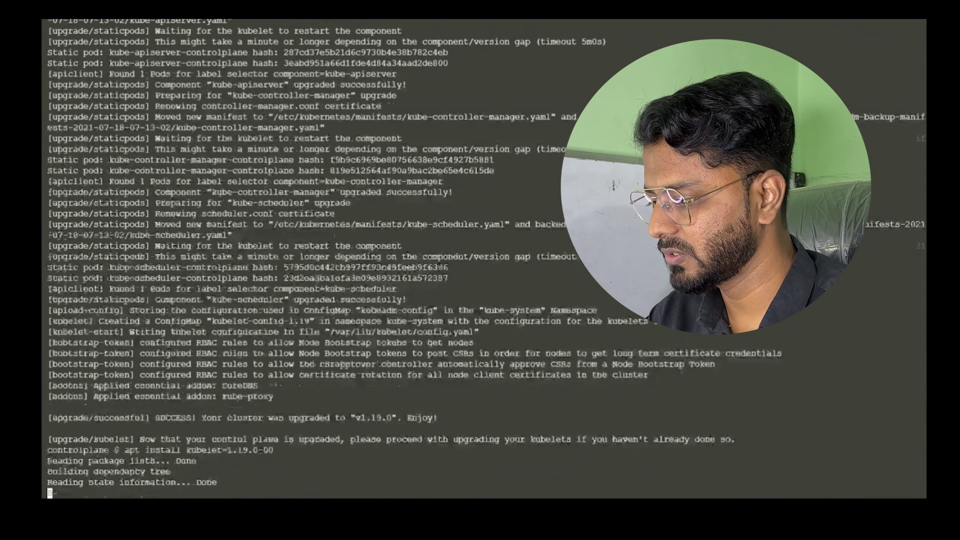
Restart the kubelet service on the control plane node with "systemctl restart kubelet"
{"action": "type", "text": "systemctl restart"}
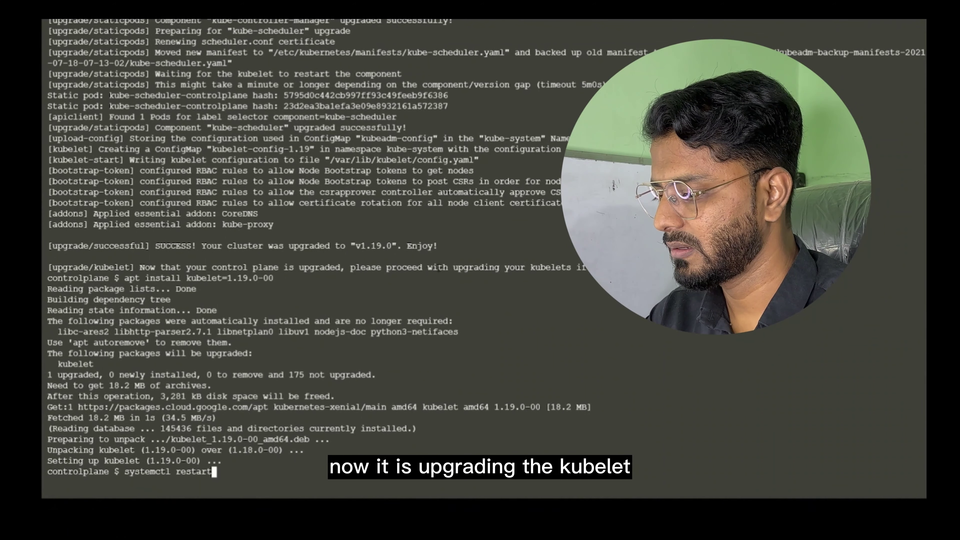
{"action": "type", "text": " kubele"}
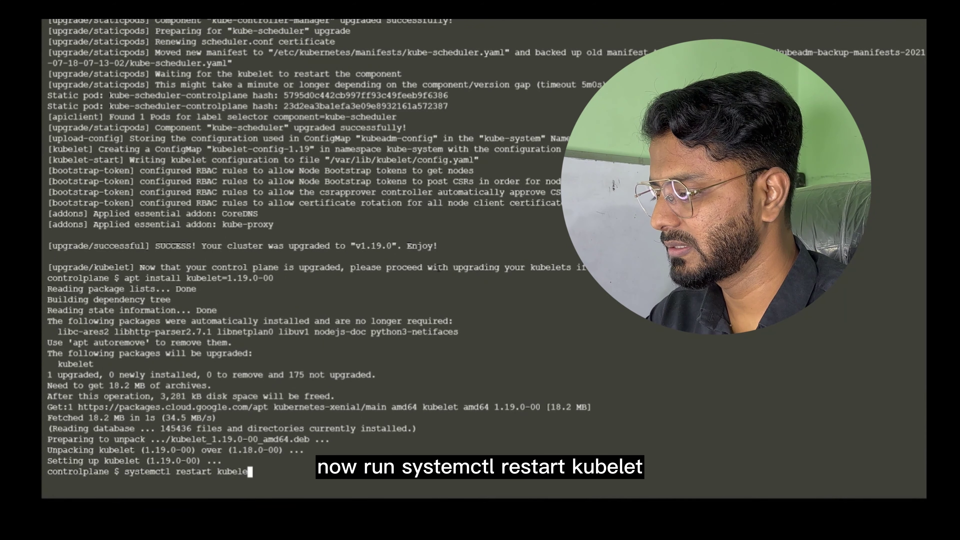
{"action": "type", "text": "t"}
{"action": "key", "text": "Return"}
Clear the terminal and check the status and version of the cluster nodes with "kubectl get node"
{"action": "key", "text": "ctrl+l"}
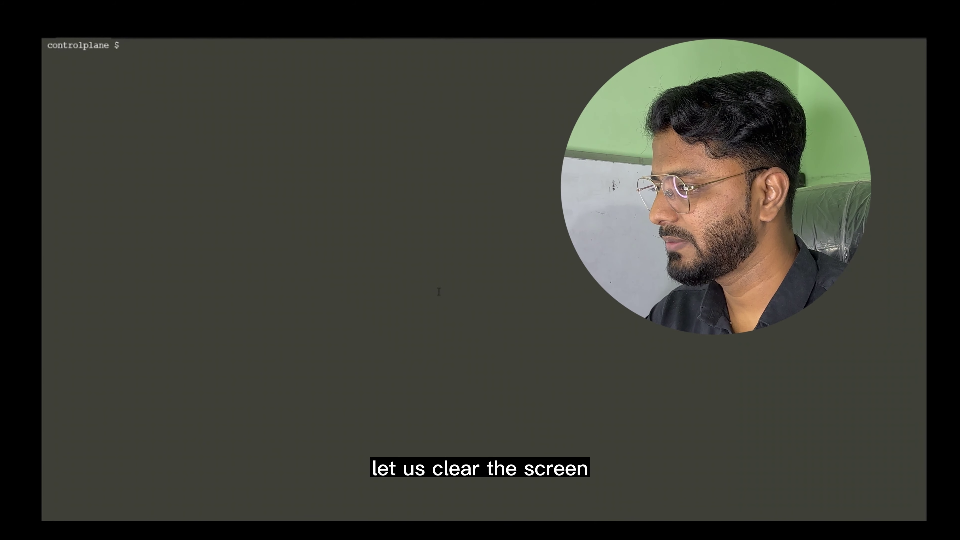
{"action": "type", "text": "kubectl get n"}
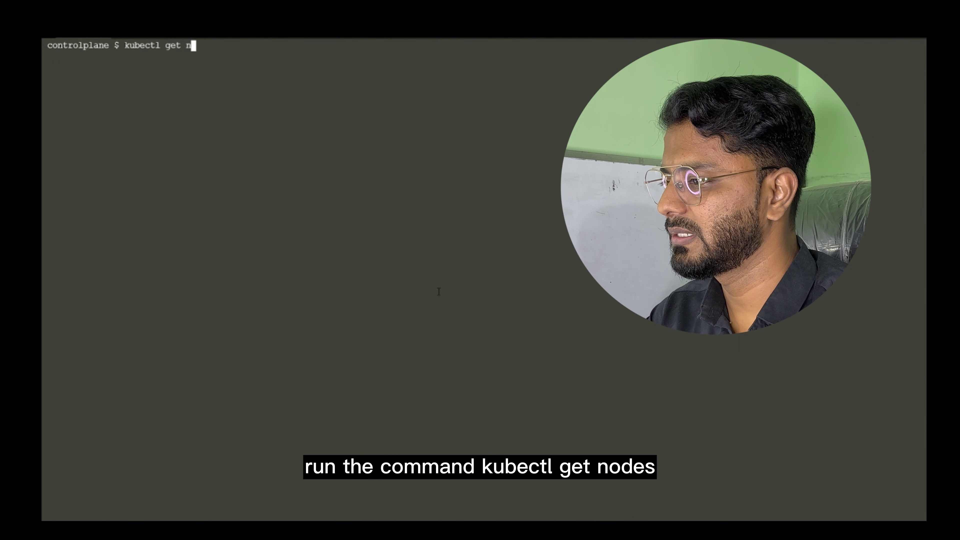
{"action": "type", "text": "ode"}
{"action": "key", "text": "Return"}
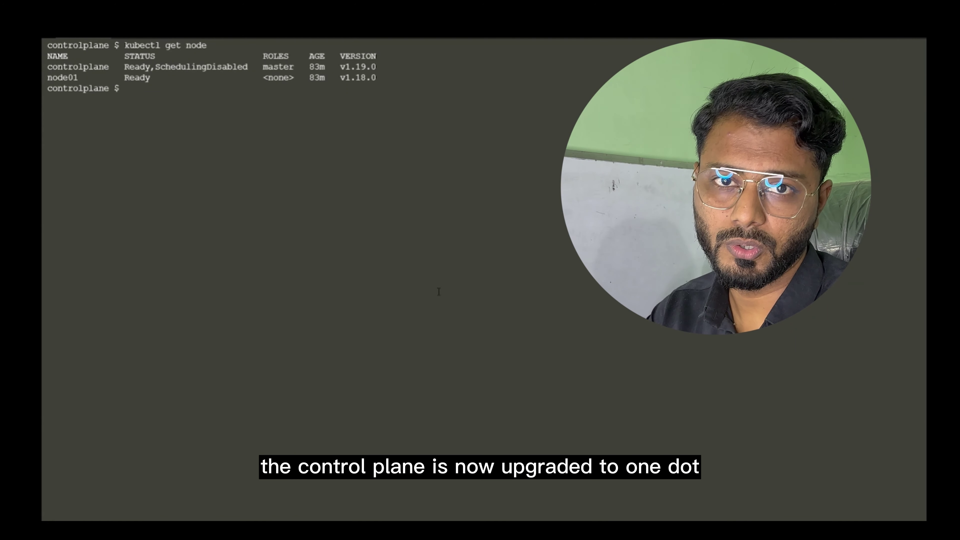
{"action": "double_click", "coordinate": [439, 292]}
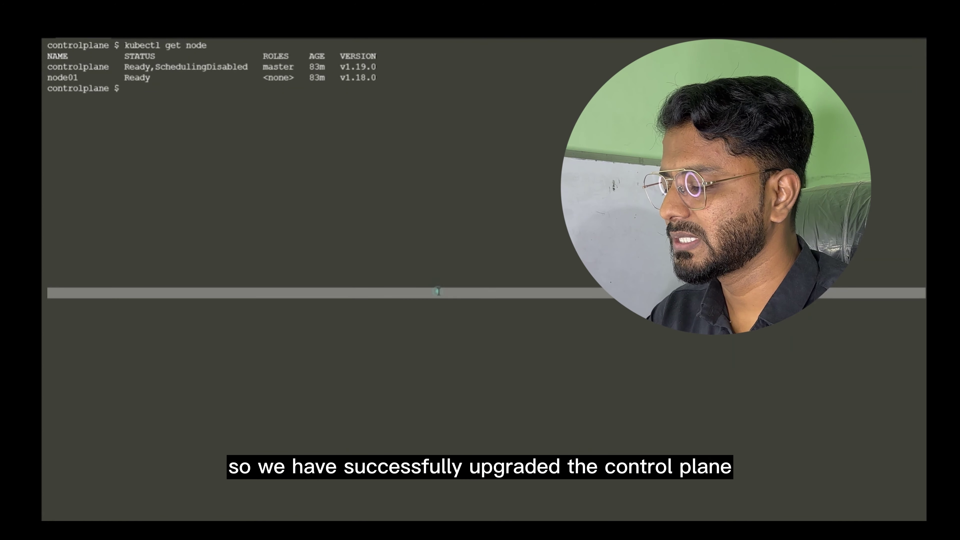
{"action": "left_click", "coordinate": [438, 291]}
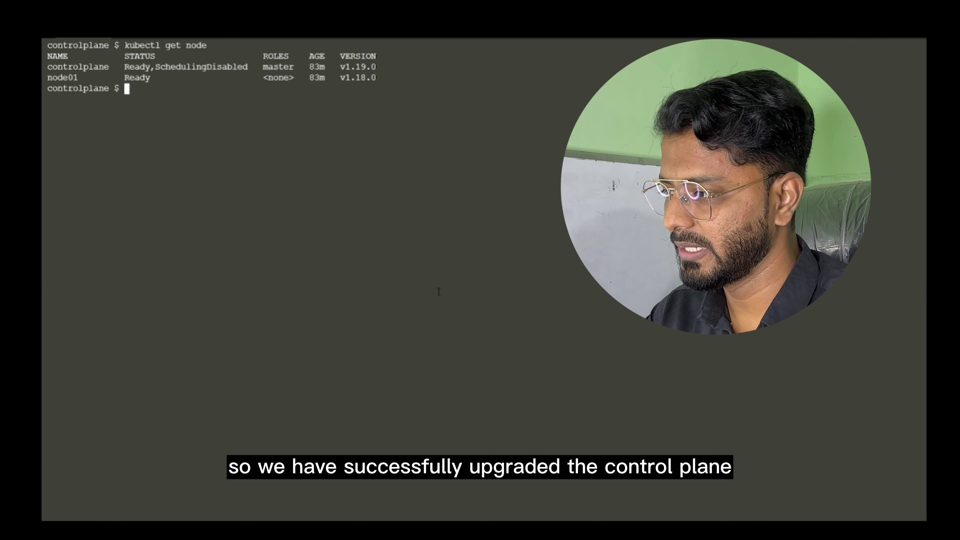
Make the control plane schedulable again with "kubectl uncordon controlplane" and check the nodes with "kubectl get node"
{"action": "type", "text": "kubectl uncordon "}
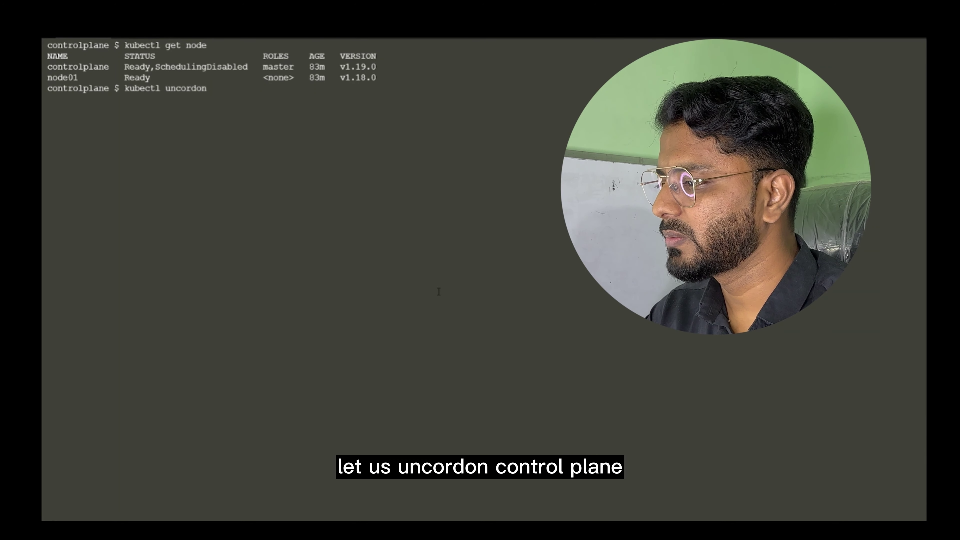
{"action": "type", "text": "controlplane"}
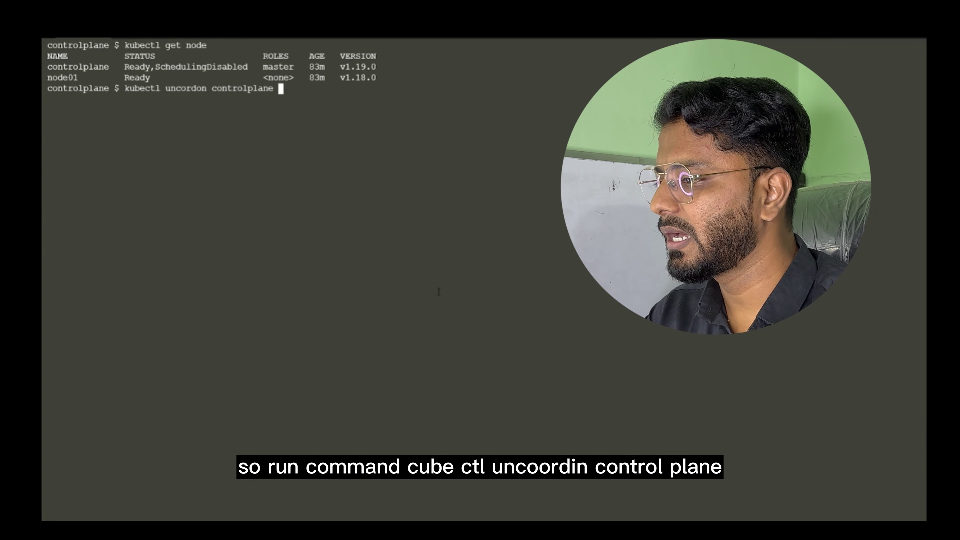
{"action": "key", "text": "Return"}
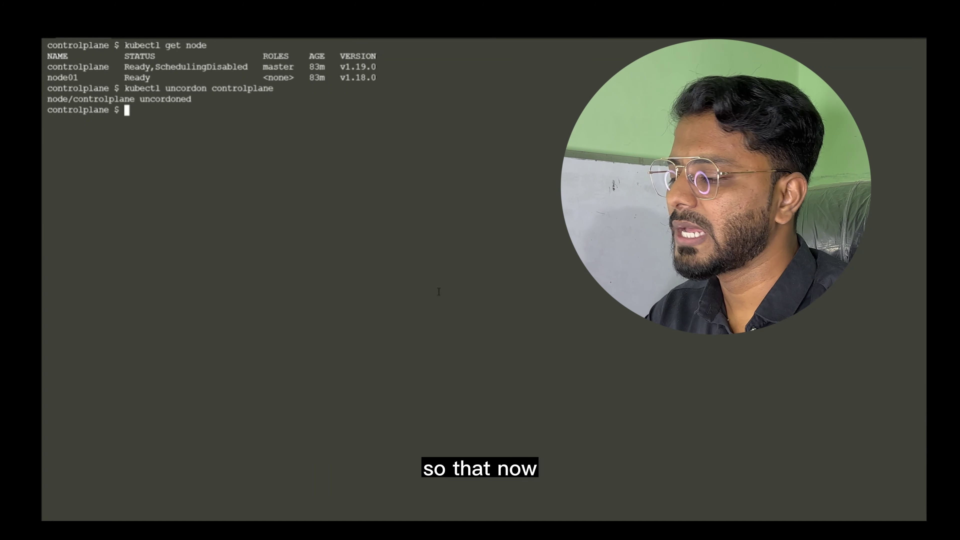
{"action": "type", "text": "kubec"}
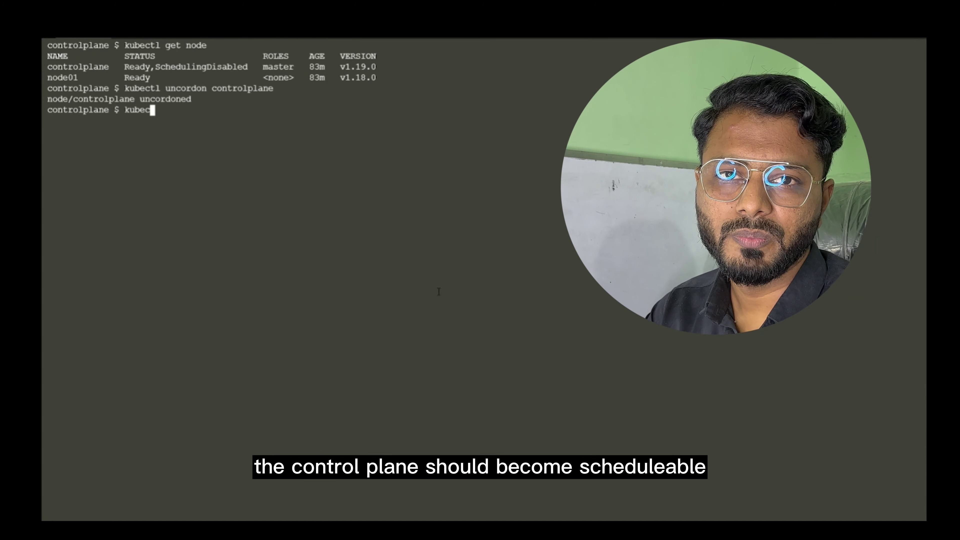
{"action": "type", "text": "tl get node"}
{"action": "key", "text": "Return"}
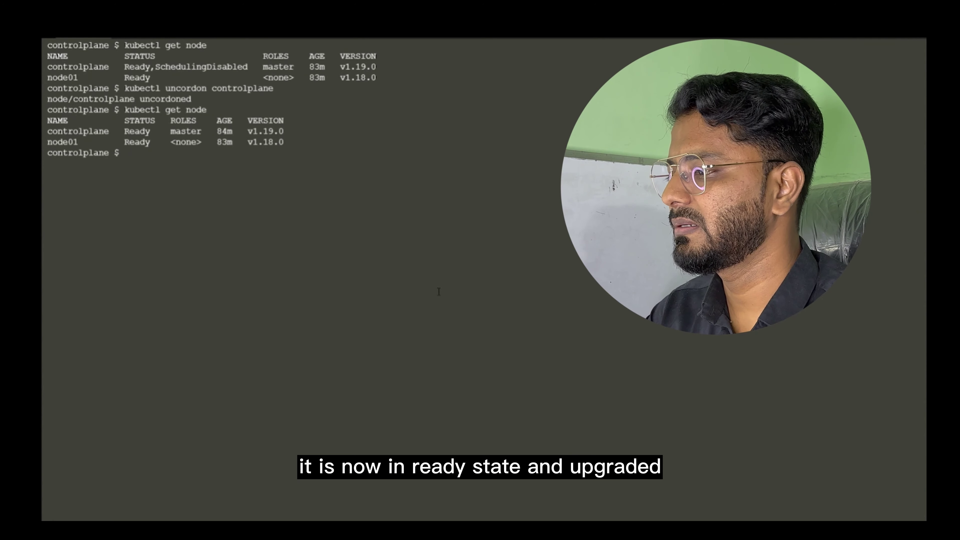
Drain the worker node by running "kubectl drain node01 --ignore-daemonsets"
{"action": "type", "text": "kubectl drain node"}
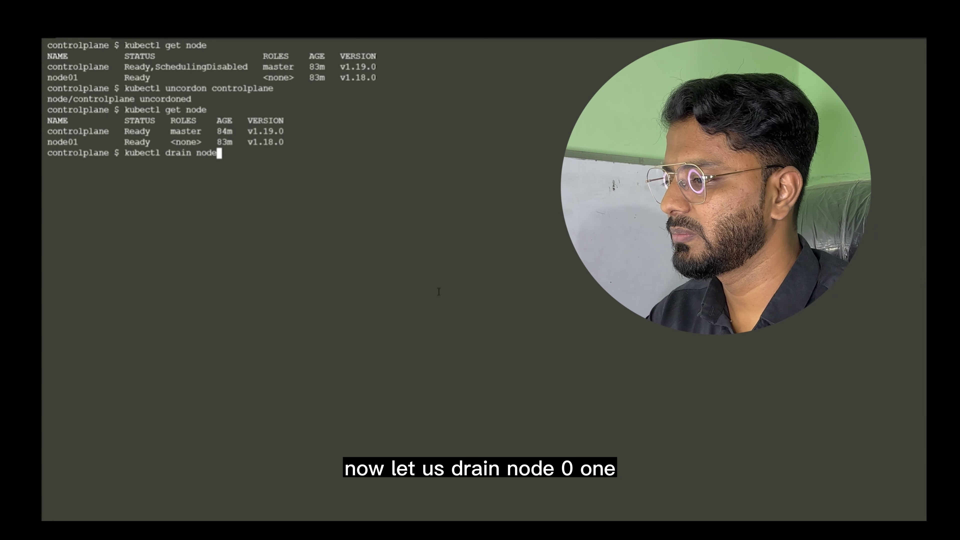
{"action": "type", "text": "01 -"}
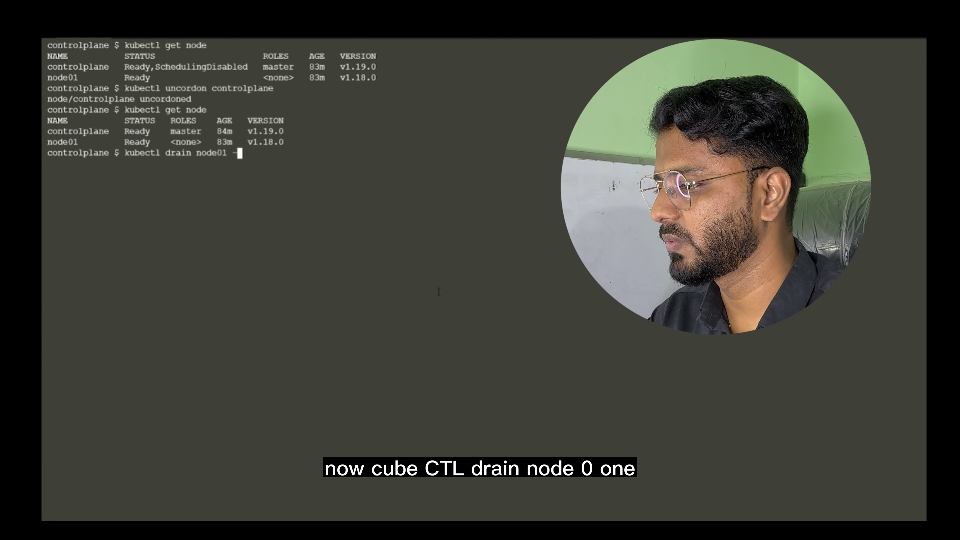
{"action": "type", "text": "-ignore-daemonsets"}
{"action": "key", "text": "Return"}
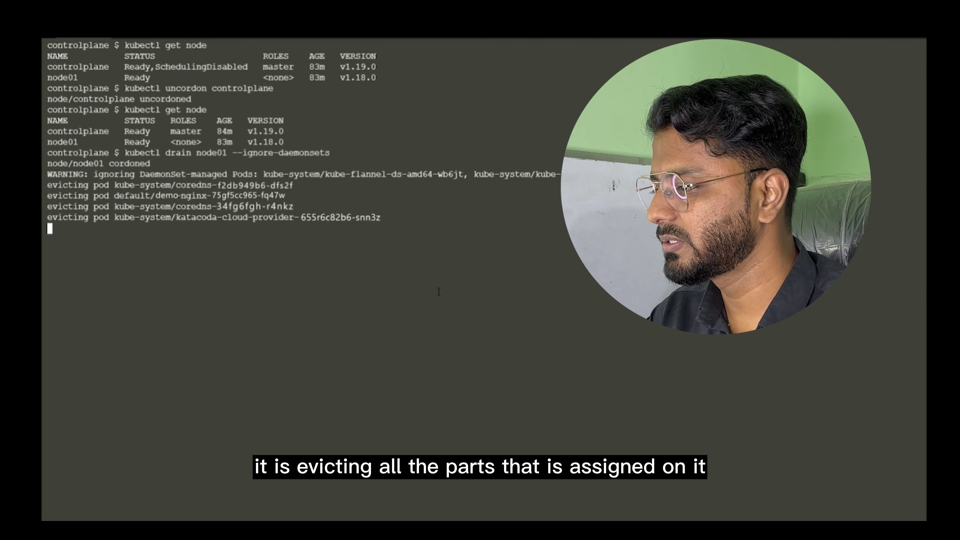
Check which node the pods are running on with "kubectl get pod -o wide"
{"action": "type", "text": "kubeclt"}
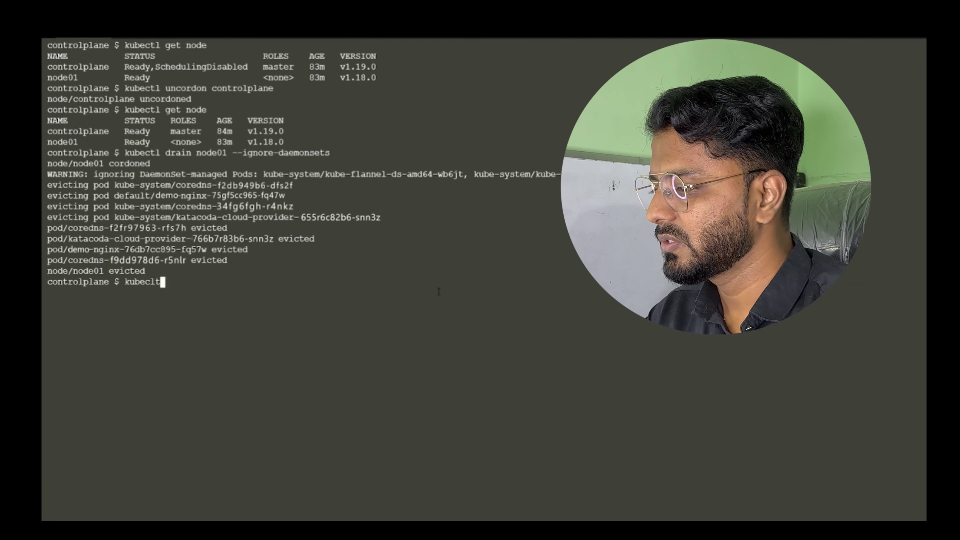
{"action": "key", "text": "BackSpace"}
{"action": "key", "text": "BackSpace"}
{"action": "key", "text": "BackSpace"}
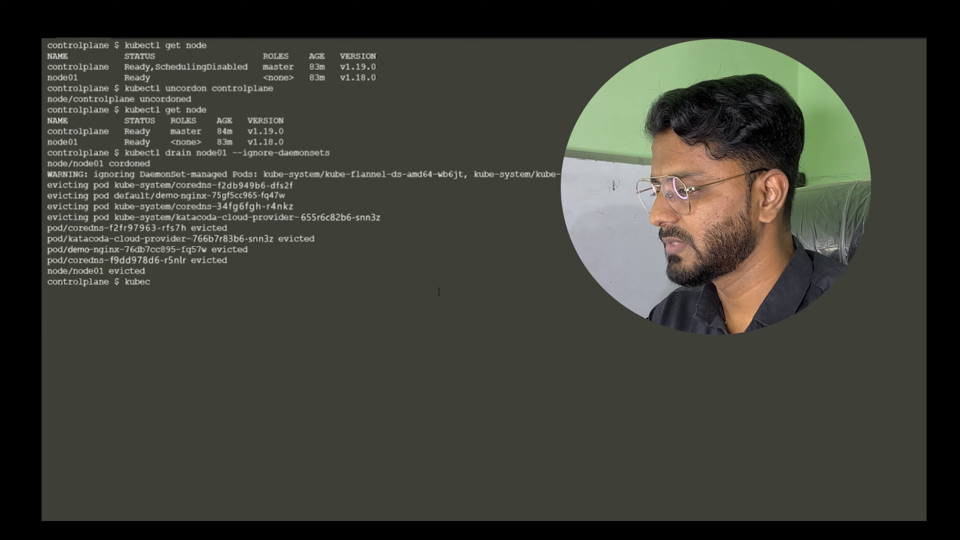
{"action": "type", "text": "tl get pod -o wide"}
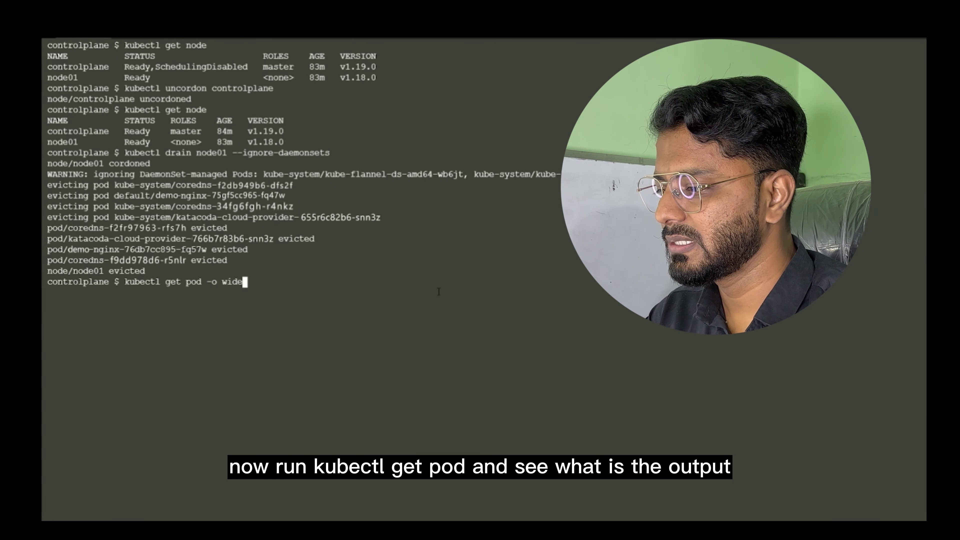
{"action": "key", "text": "Return"}
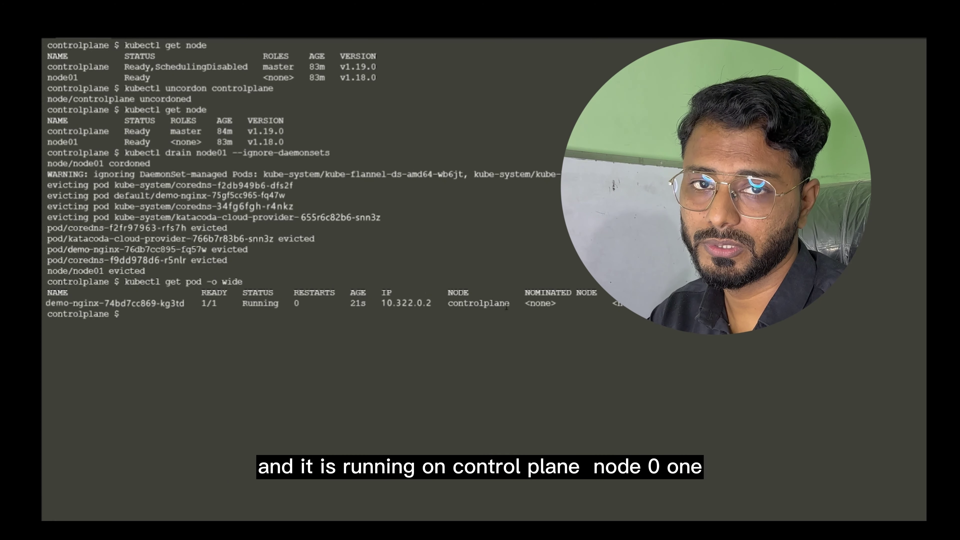
Check the scheduling status of the drained worker node with "kubectl get node"
{"action": "type", "text": "kubectl"}
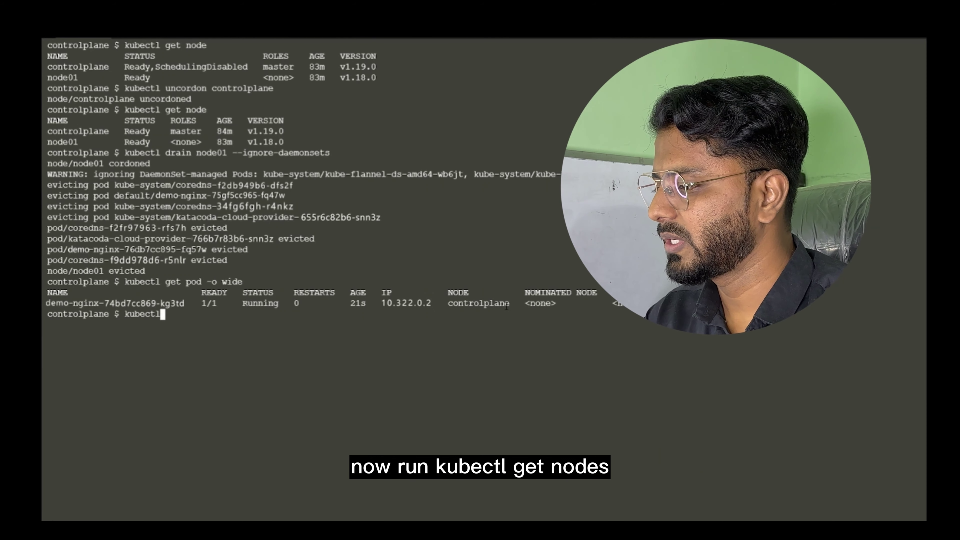
{"action": "type", "text": " get node"}
{"action": "key", "text": "Return"}
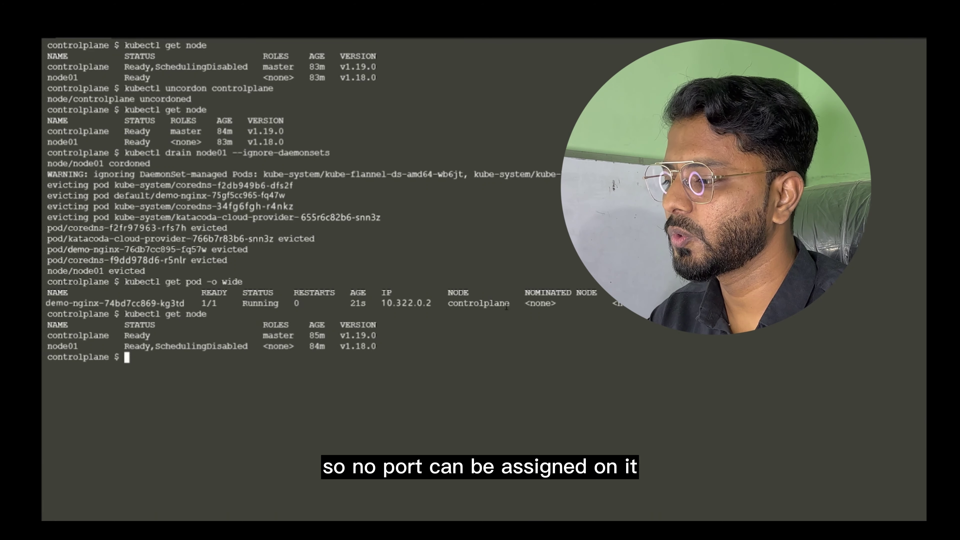
Connect to the worker with "ssh node01" and refresh its package lists with "apt update"
{"action": "type", "text": "ssh "}
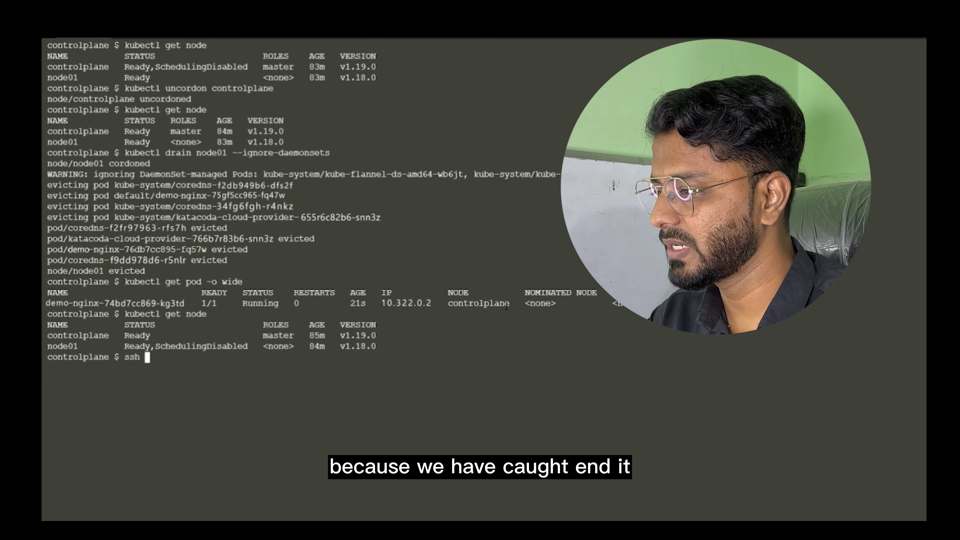
{"action": "type", "text": "node01"}
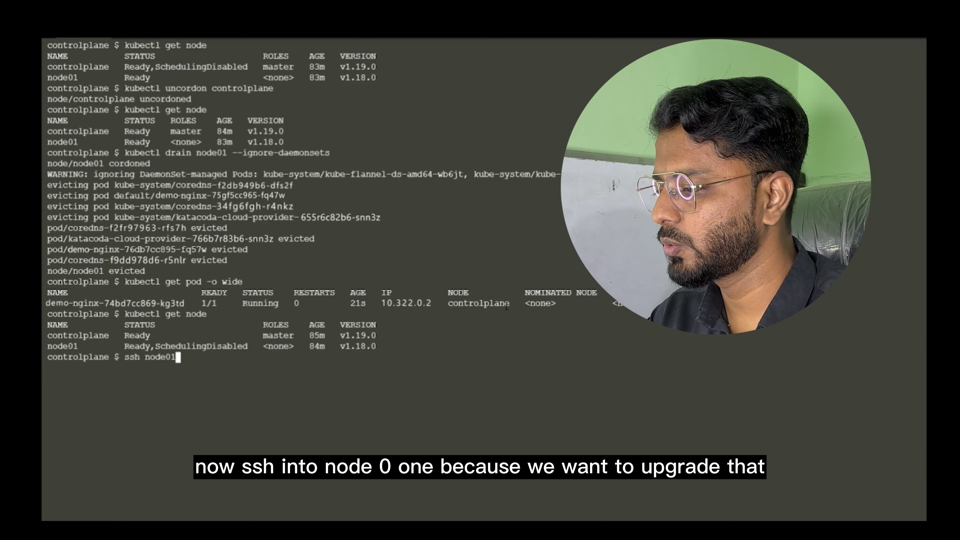
{"action": "key", "text": "Return"}
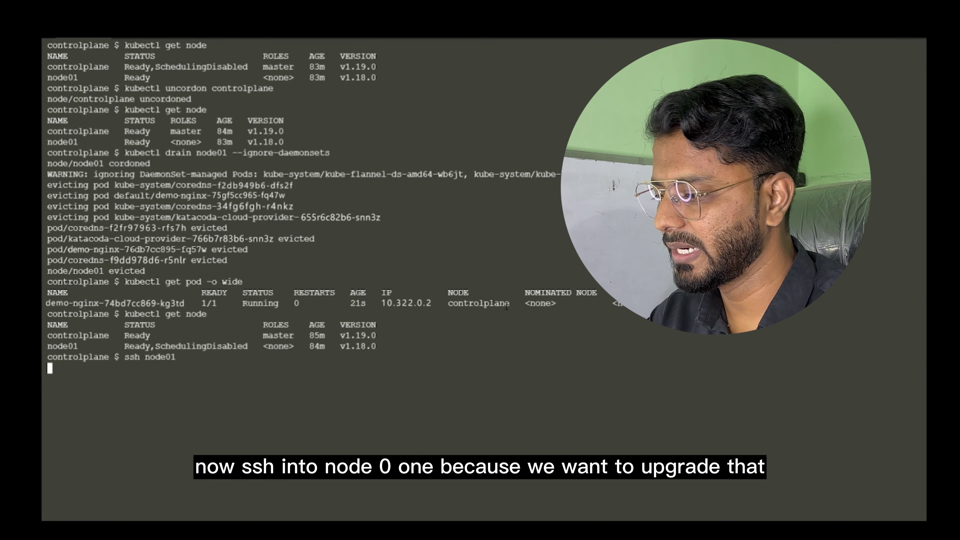
{"action": "type", "text": "apt up"}
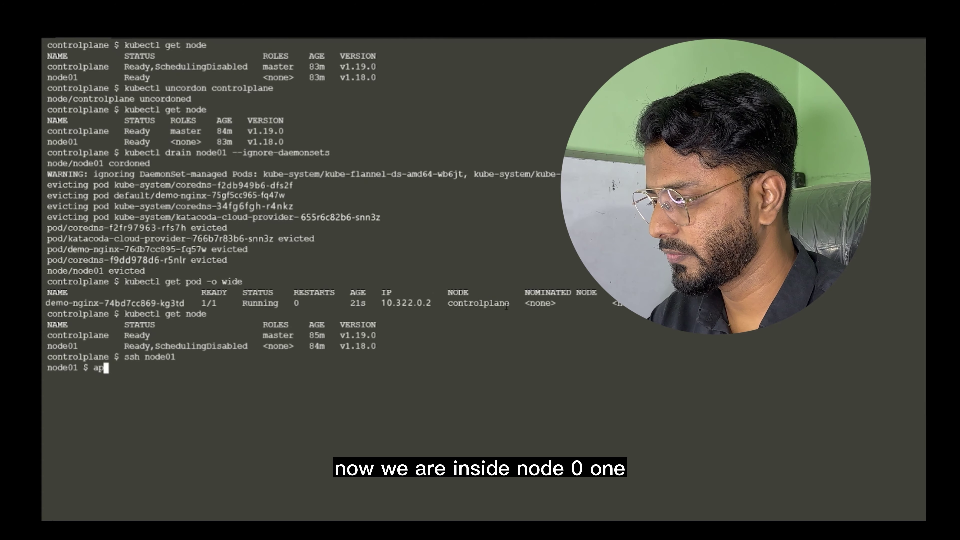
{"action": "type", "text": "da"}
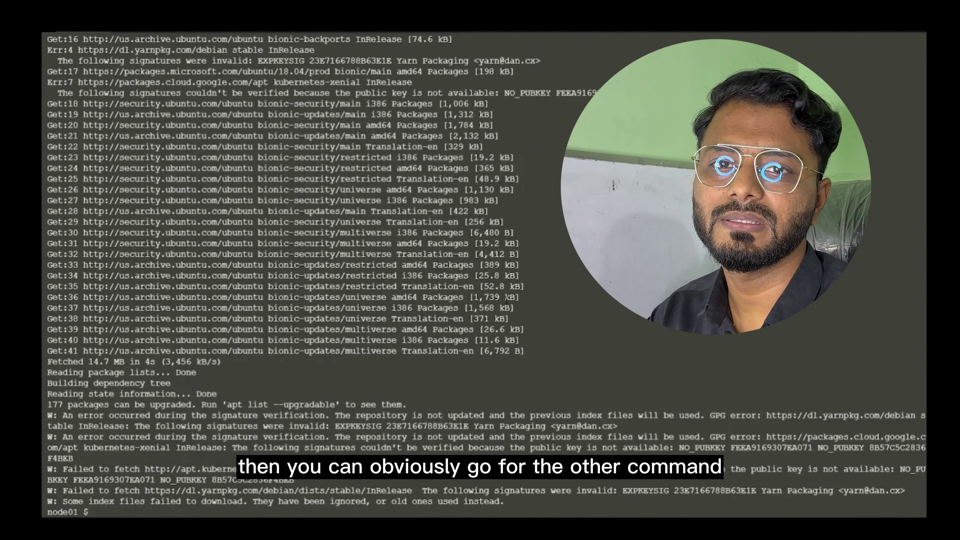
Upgrade kubeadm on node01 by running "apt install kubeadm=1.19.0-00" and agree to continue the installation
{"action": "type", "text": "apt install kubeadm"}
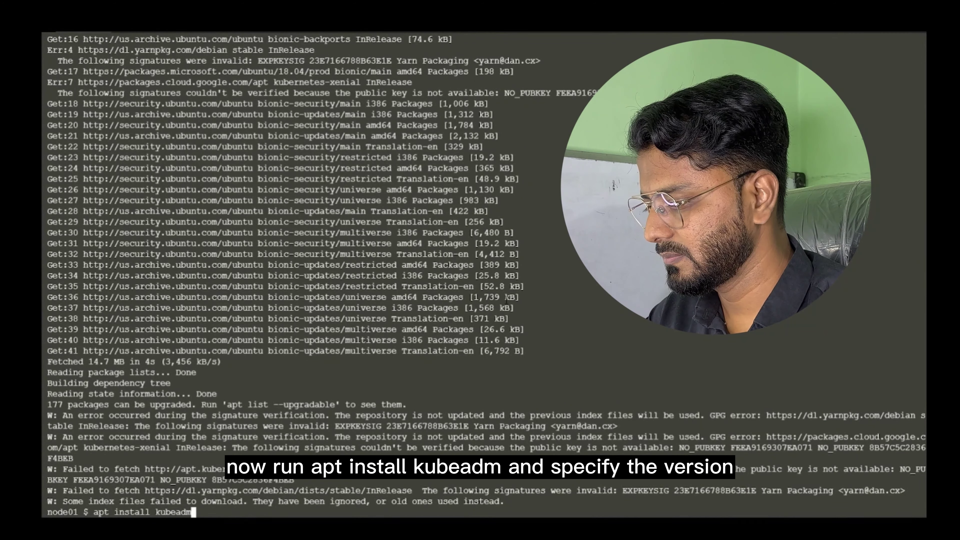
{"action": "type", "text": "=1.19.0-00"}
{"action": "key", "text": "Return"}
{"action": "type", "text": "Y"}
{"action": "key", "text": "Return"}
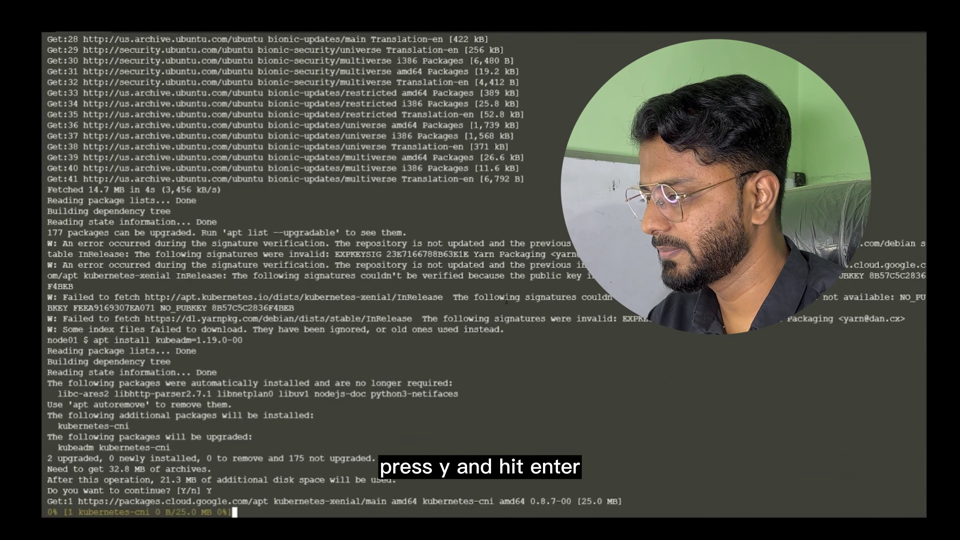
Clear the terminal and upgrade the worker's configuration with "kubeadm upgrade node"
{"action": "type", "text": "clear"}
{"action": "key", "text": "Return"}
{"action": "type", "text": "kubeadm up"}
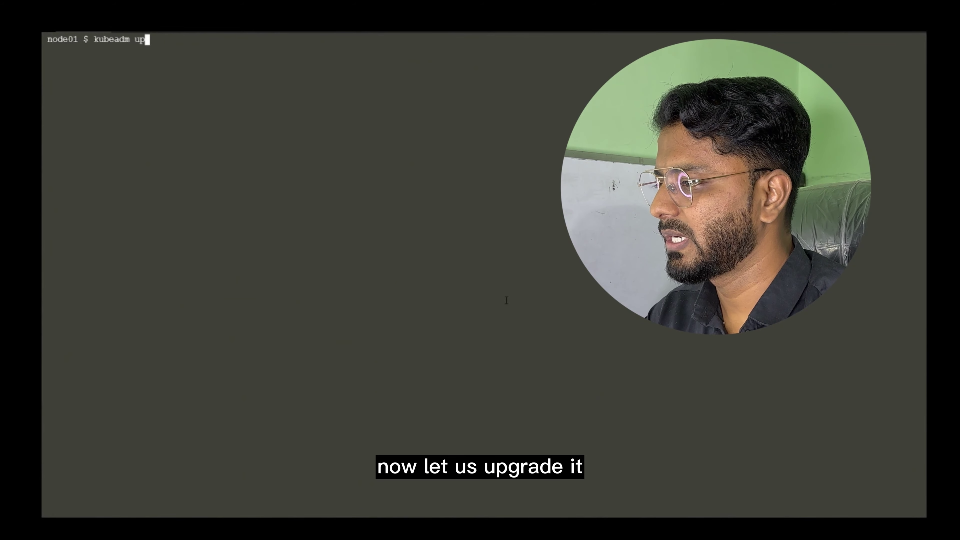
{"action": "type", "text": "grade node"}
{"action": "key", "text": "Return"}
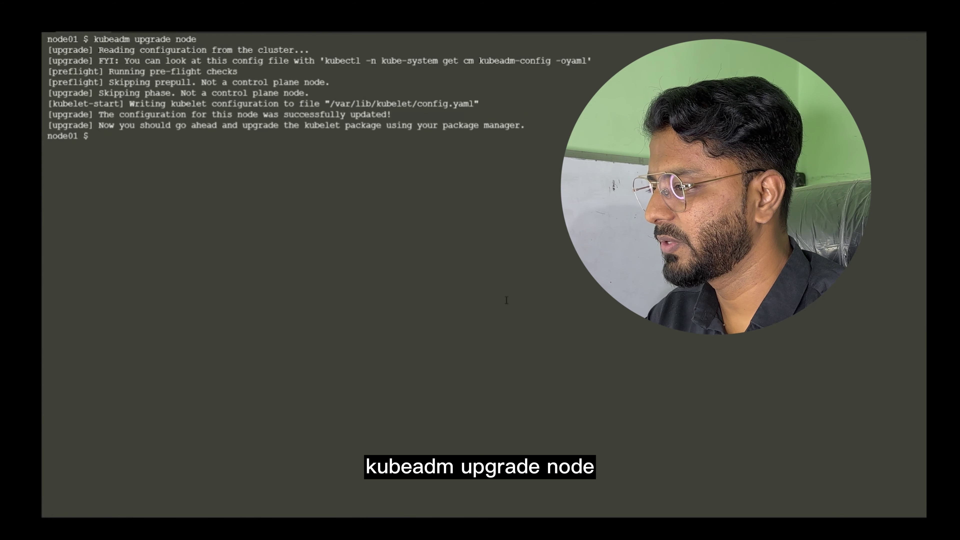
Upgrade the kubelet on node01 by running "apt install kubelet=1.19.0-00"
{"action": "type", "text": "apt "}
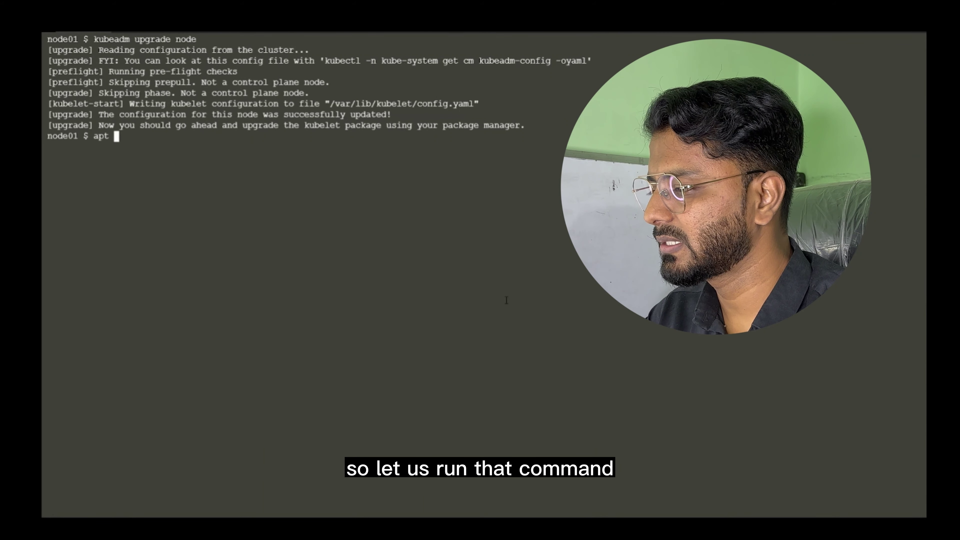
{"action": "type", "text": "install kube"}
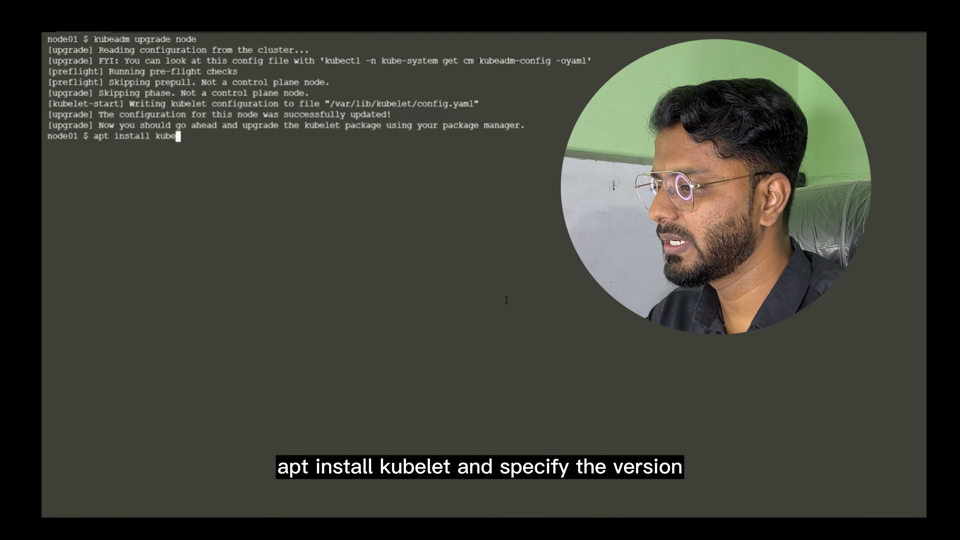
{"action": "type", "text": "let=1.19.0-"}
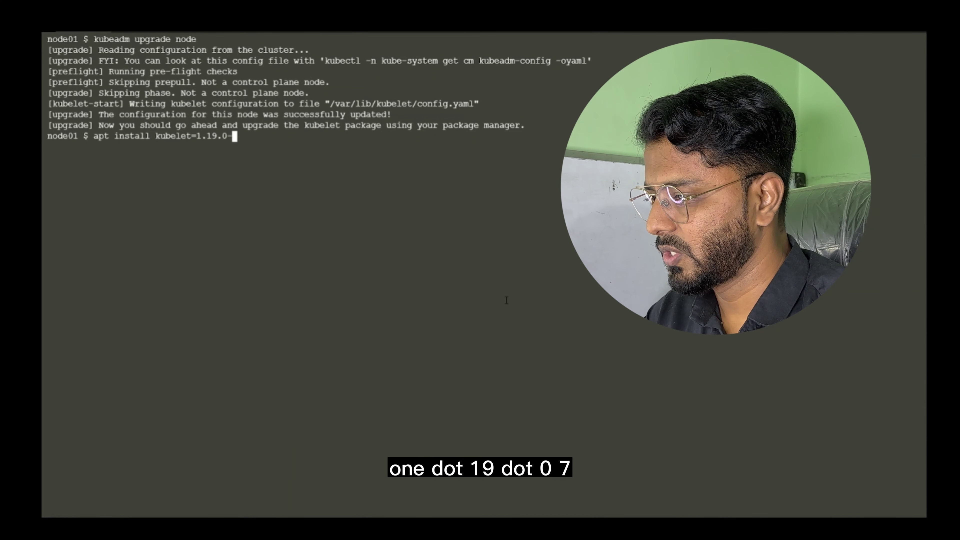
{"action": "type", "text": "00"}
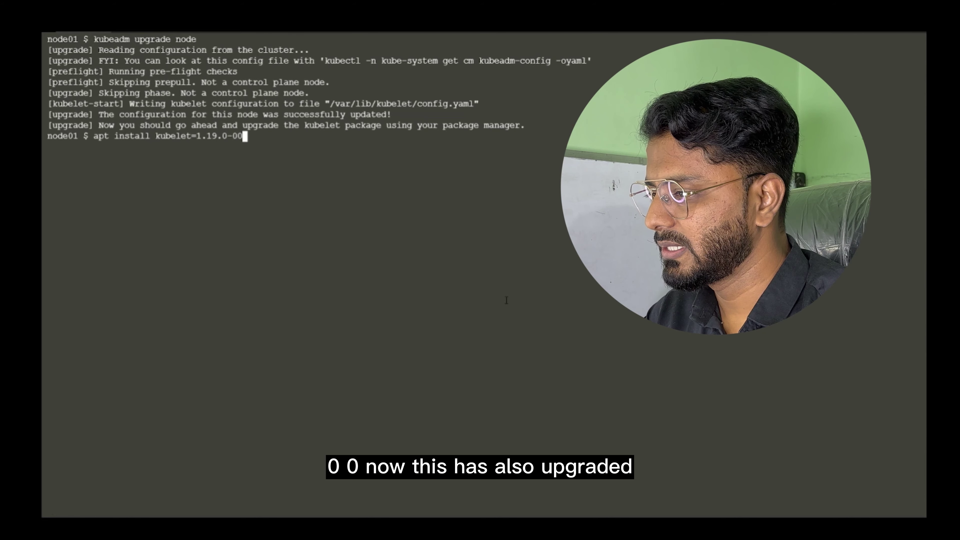
{"action": "key", "text": "Return"}
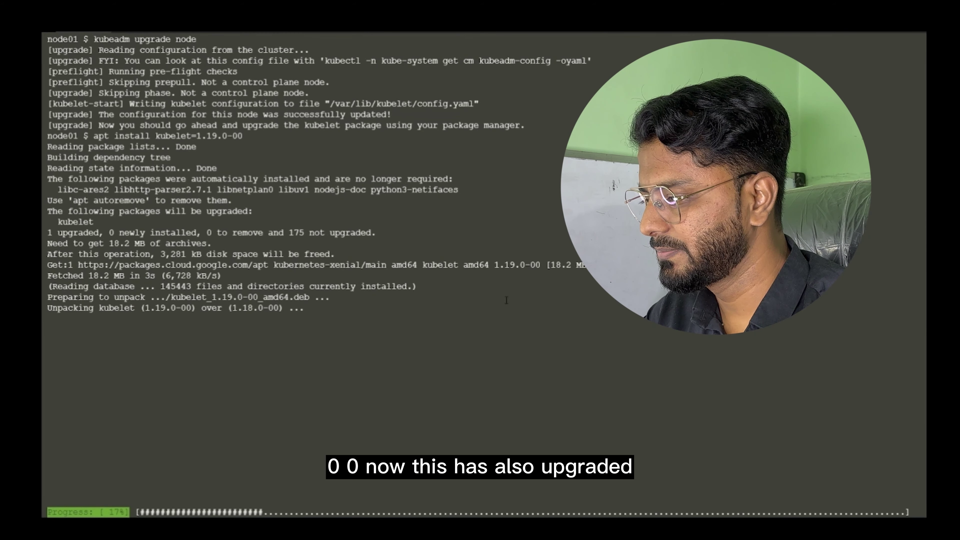
Restart the kubelet service on node01 with "systemctl restart kubelet"
{"action": "type", "text": "system"}
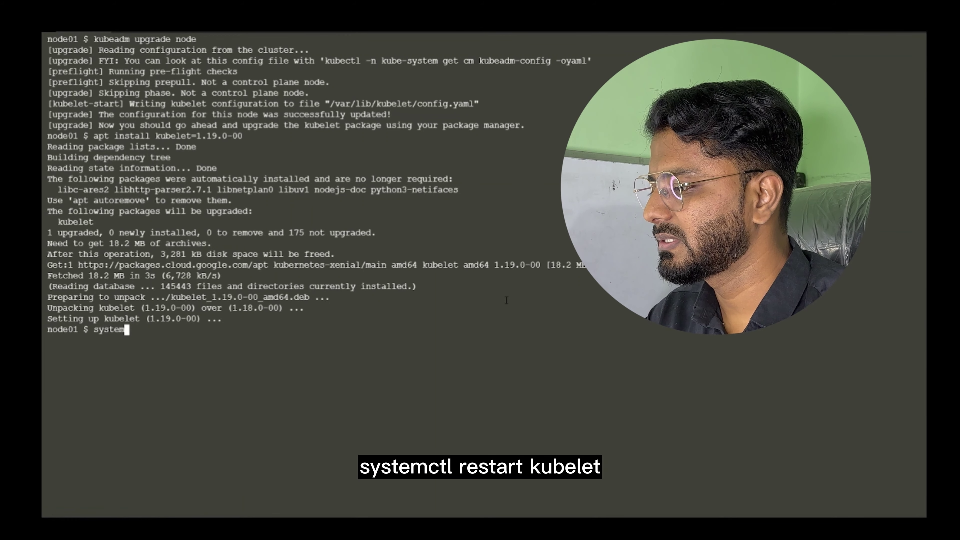
{"action": "type", "text": "ctl"}
{"action": "type", "text": " restart kubelet"}
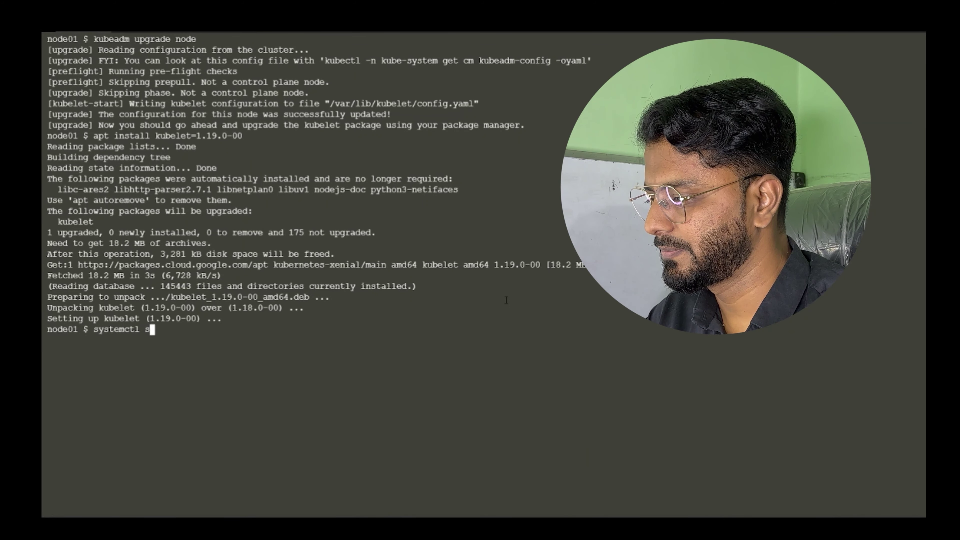
{"action": "key", "text": "Return"}
Log out of node01 and check the node versions from the control plane with "kubectl get node"
{"action": "key", "text": "ctrl+d"}
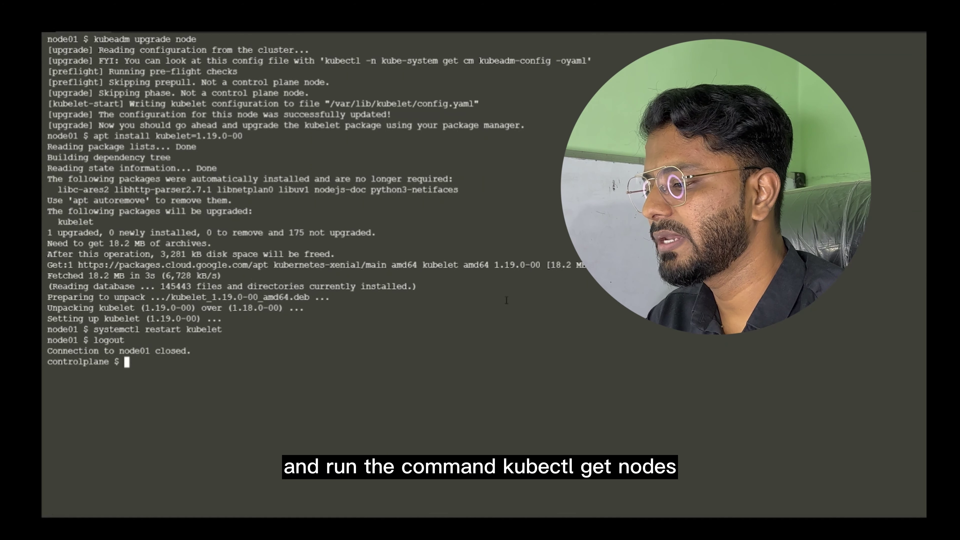
{"action": "type", "text": "kubectl get node"}
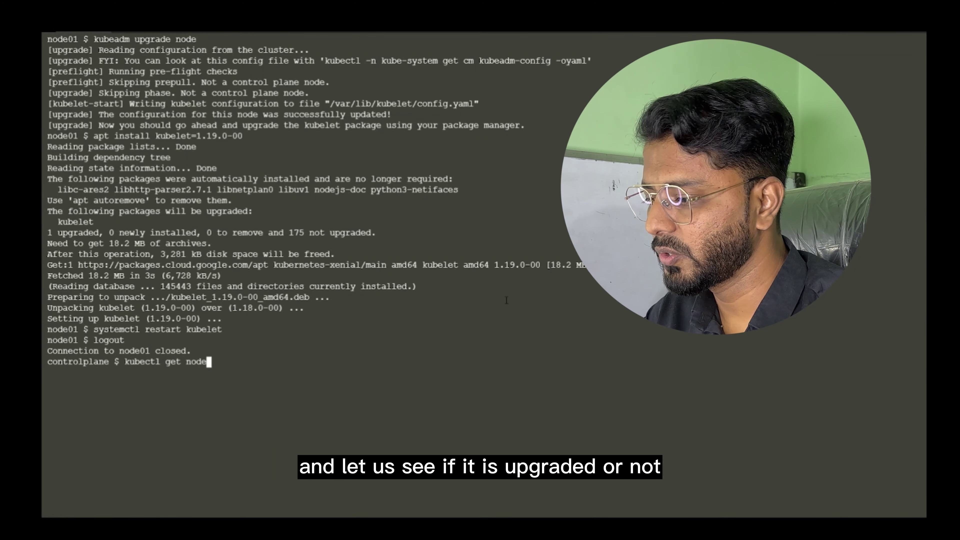
{"action": "key", "text": "Return"}
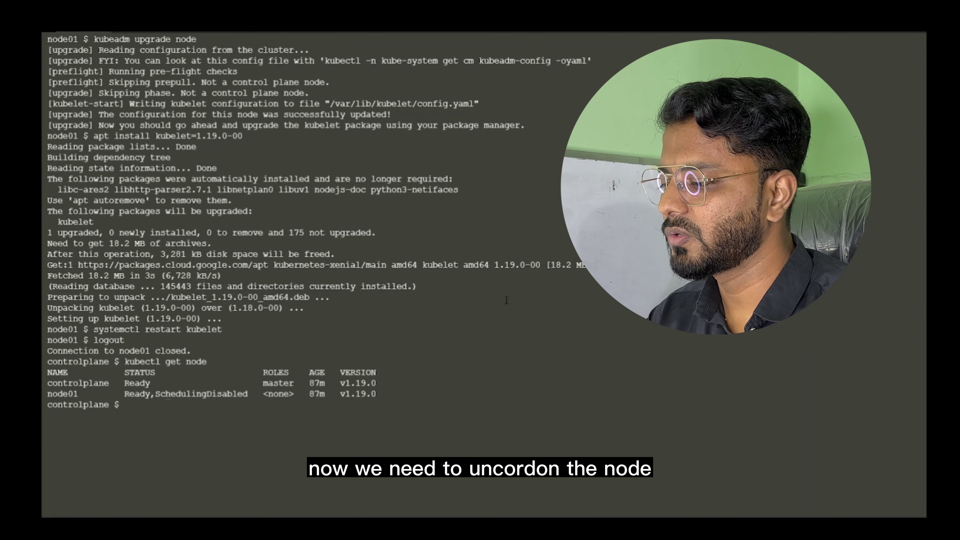
Make the worker node schedulable again by running "kubectl uncordon node01"
{"action": "type", "text": "kubectl unc"}
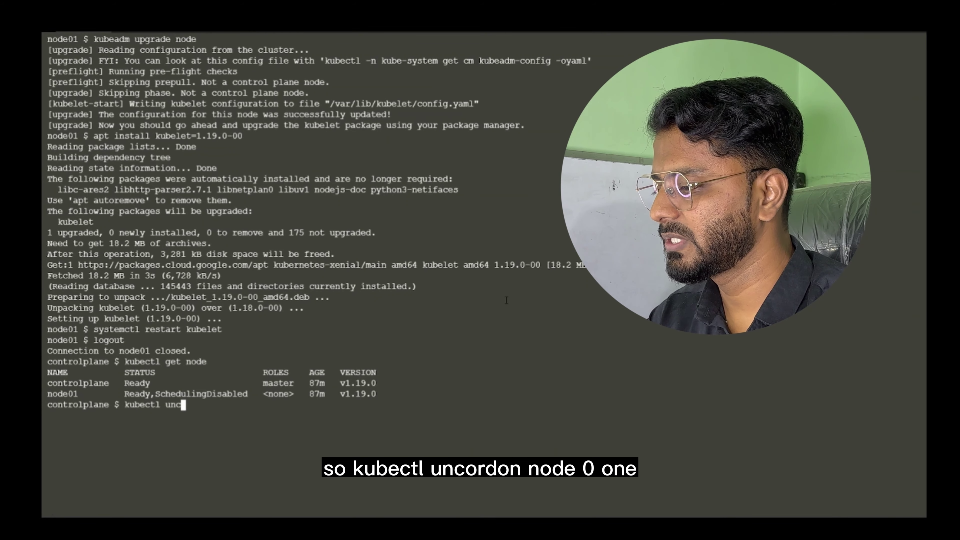
{"action": "type", "text": "ordon node"}
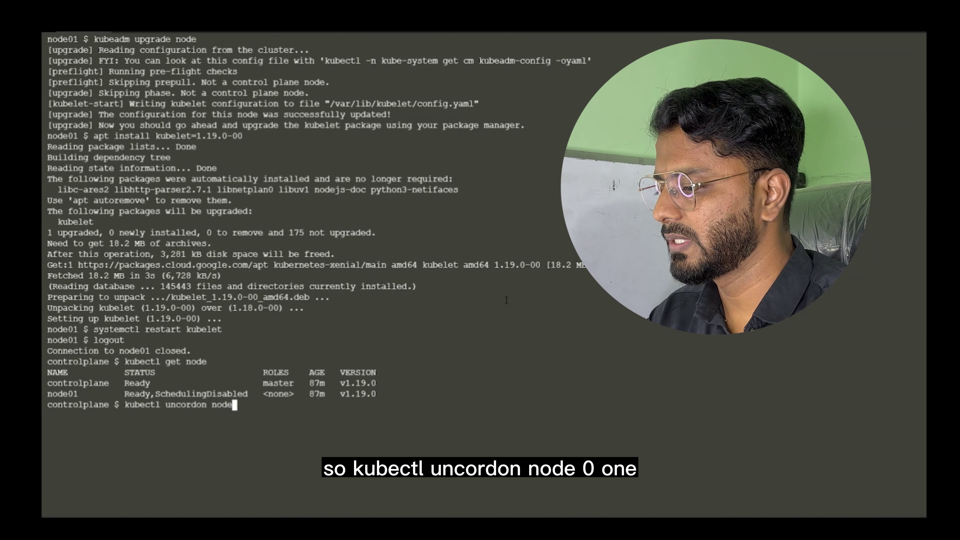
{"action": "type", "text": "01"}
{"action": "key", "text": "Return"}
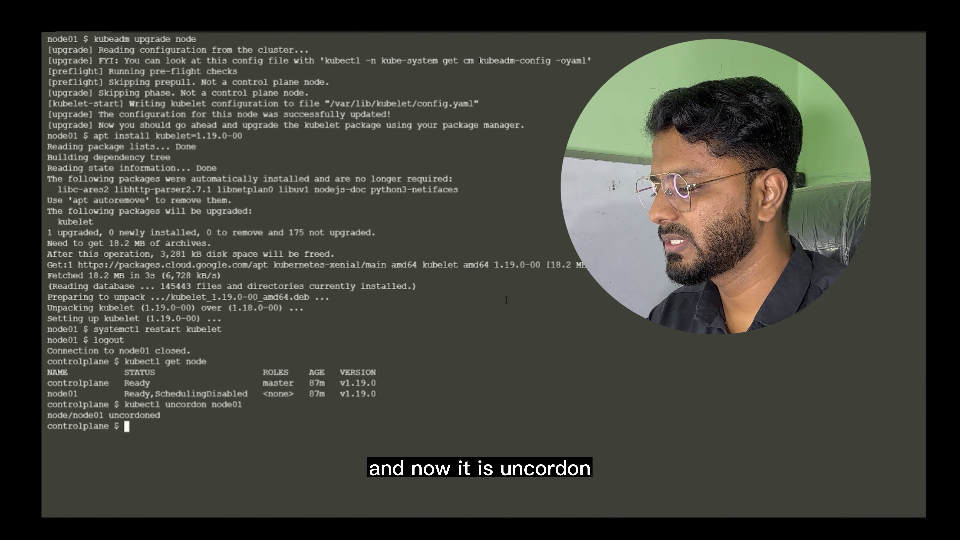